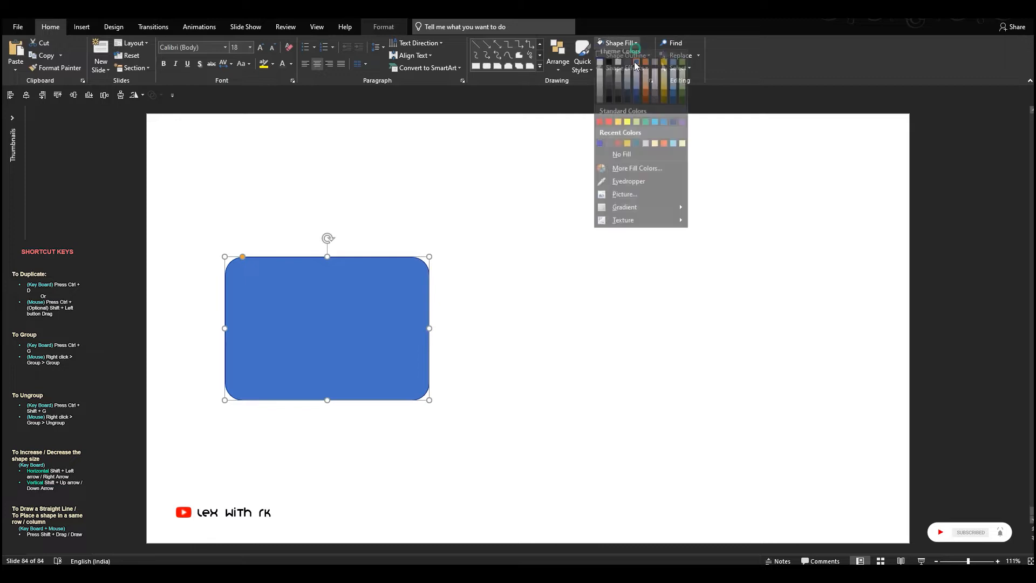
- Remove the rounded rectangle's fill and set its outline weight to 6 pt
click(617, 160)
click(628, 55)
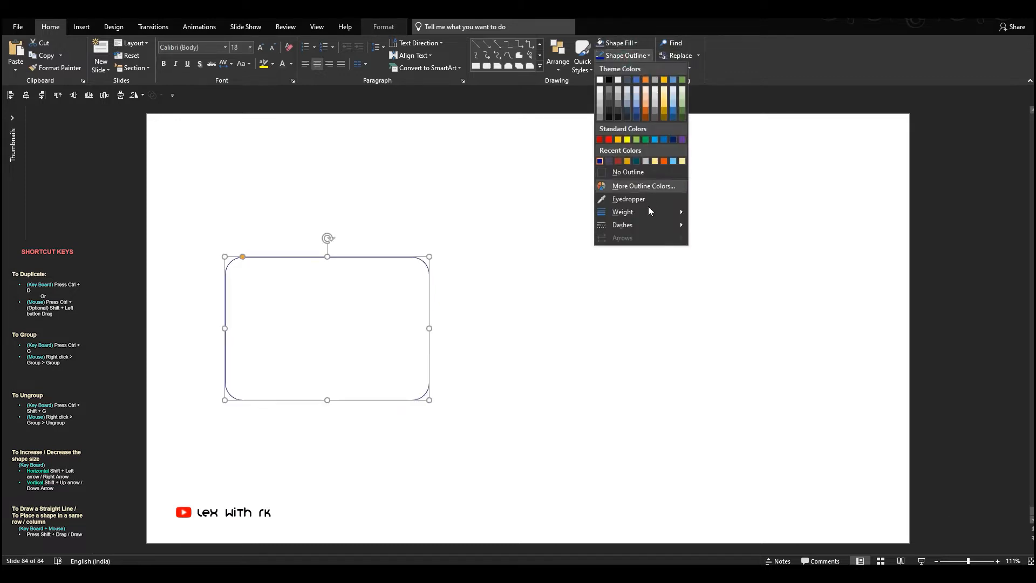
mouse_move(648, 212)
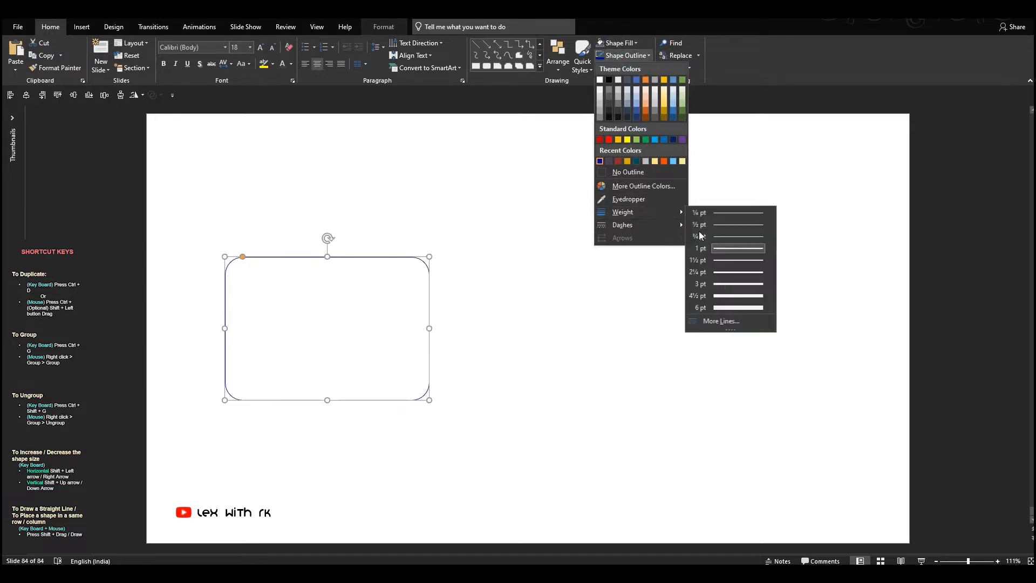
click(729, 306)
- Duplicate the rounded rectangle horizontally beside the original and set the copy's outline weight to 1 pt
drag(337, 259, 398, 259)
click(626, 54)
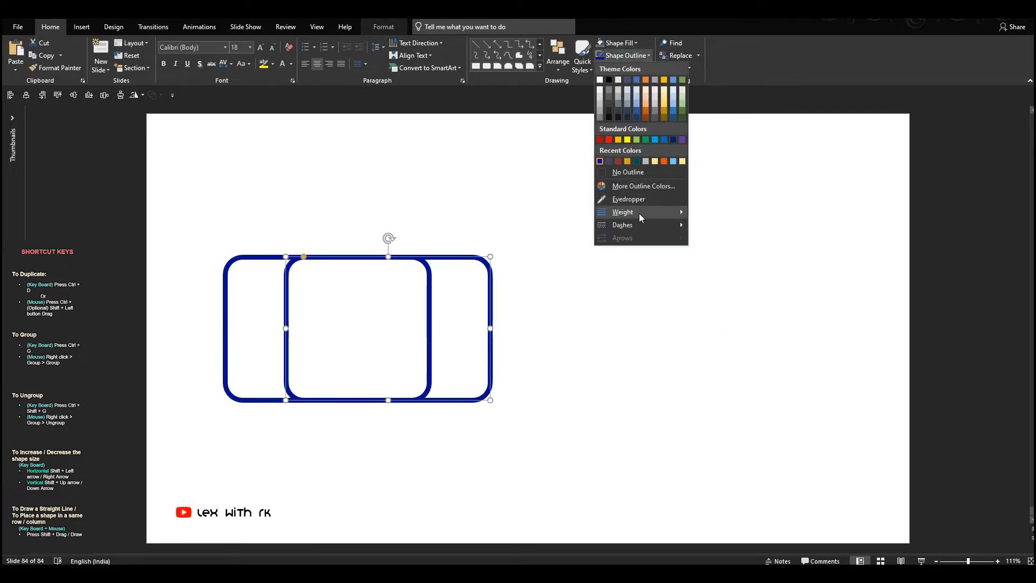
mouse_move(639, 213)
click(722, 248)
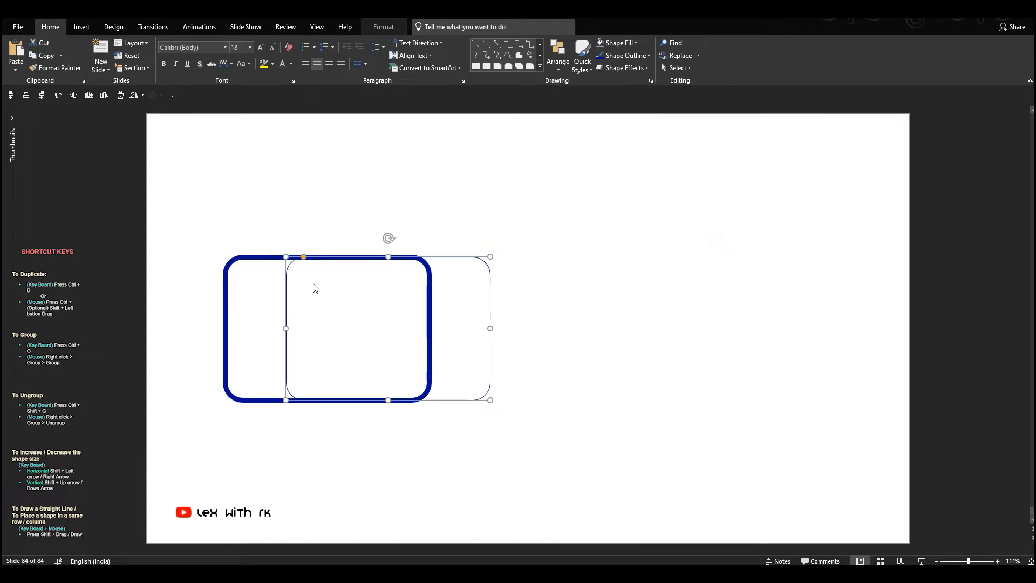
- Align the thin-outlined and thick-outlined rectangles to each other's horizontal centre so they overlap
shift+click(231, 254)
click(26, 96)
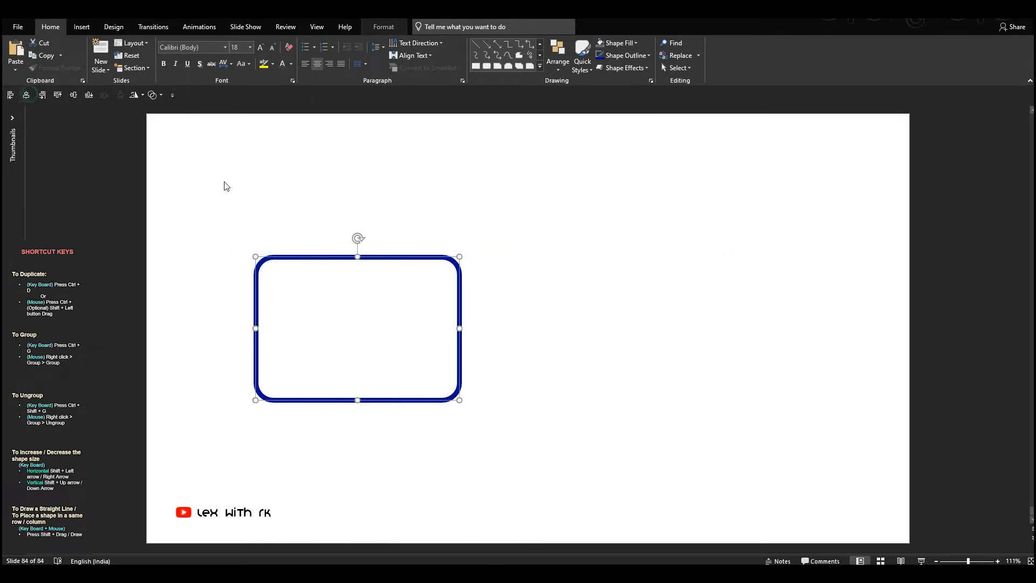
click(280, 189)
drag(208, 233, 506, 430)
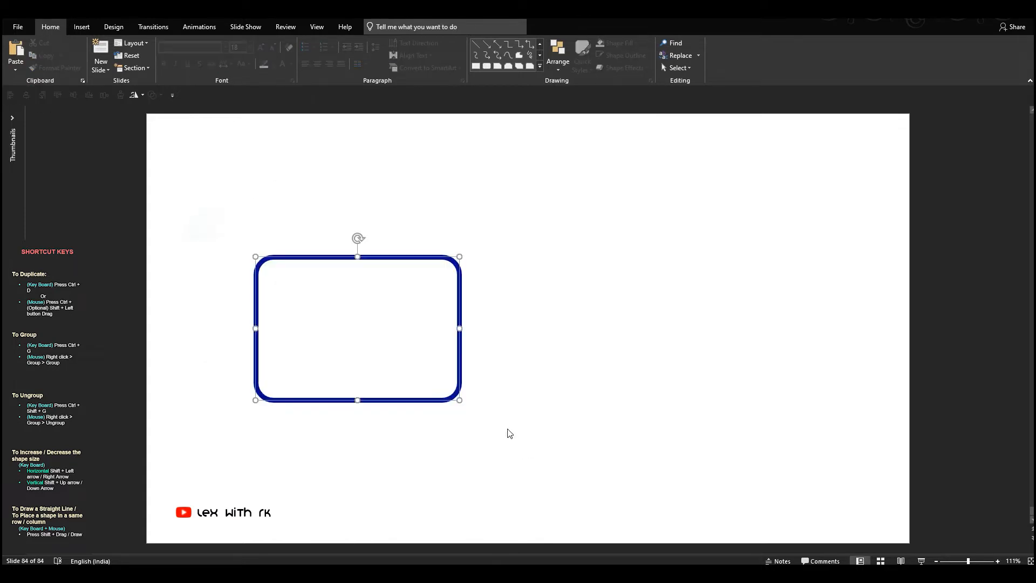
- Enlarge the thin-outlined rectangle evenly about its centre to form an outer border around the thick one
click(446, 261)
mouse_move(462, 257)
mouse_down()
mouse_move(473, 248)
mouse_move(464, 251)
mouse_up()
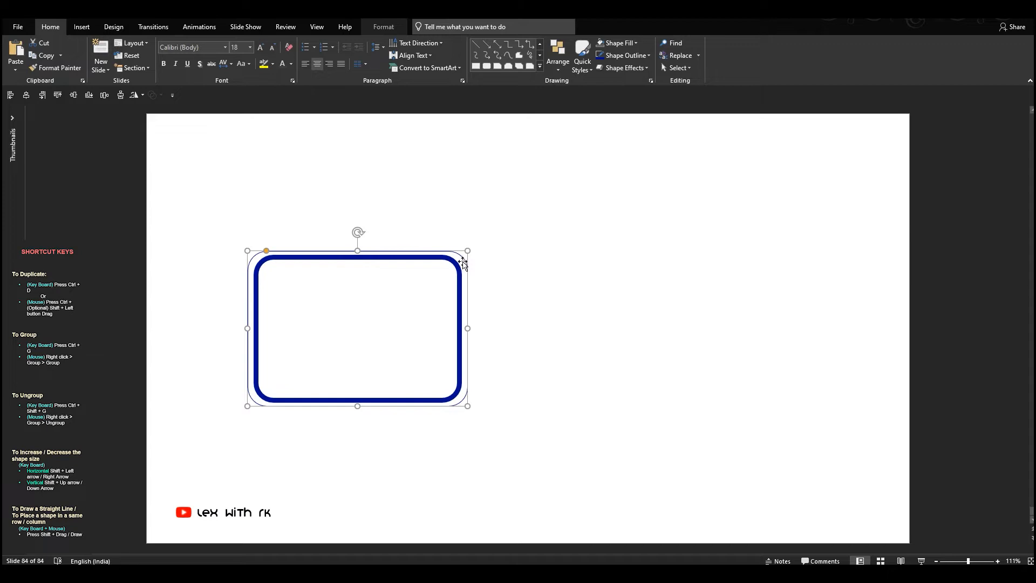
click(506, 256)
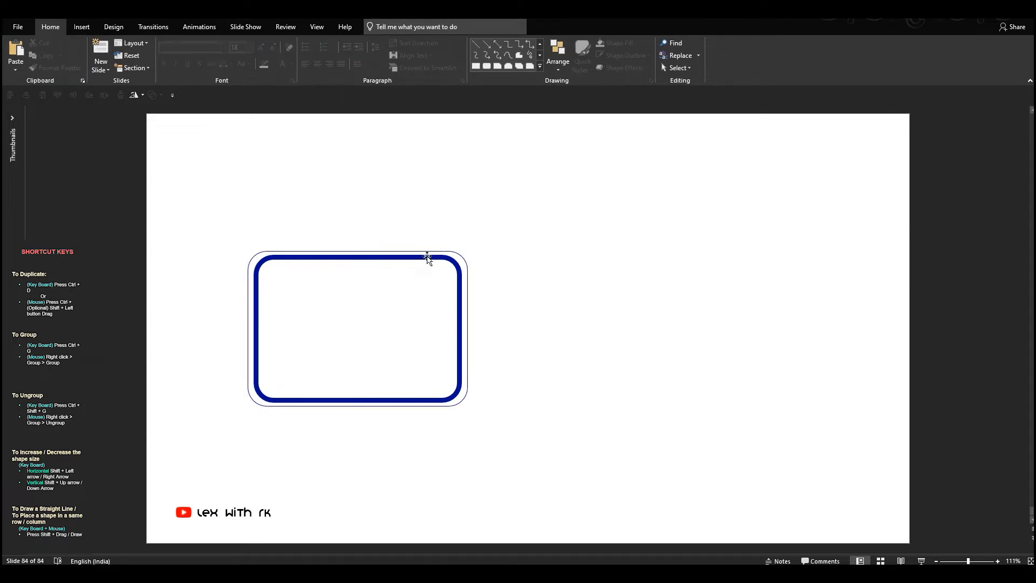
- Fill the thick-outlined inner rectangle with white
click(427, 258)
click(626, 43)
click(547, 199)
click(534, 231)
- Apply a centred outer shadow to the thick-outlined inner rectangle
click(446, 278)
click(627, 55)
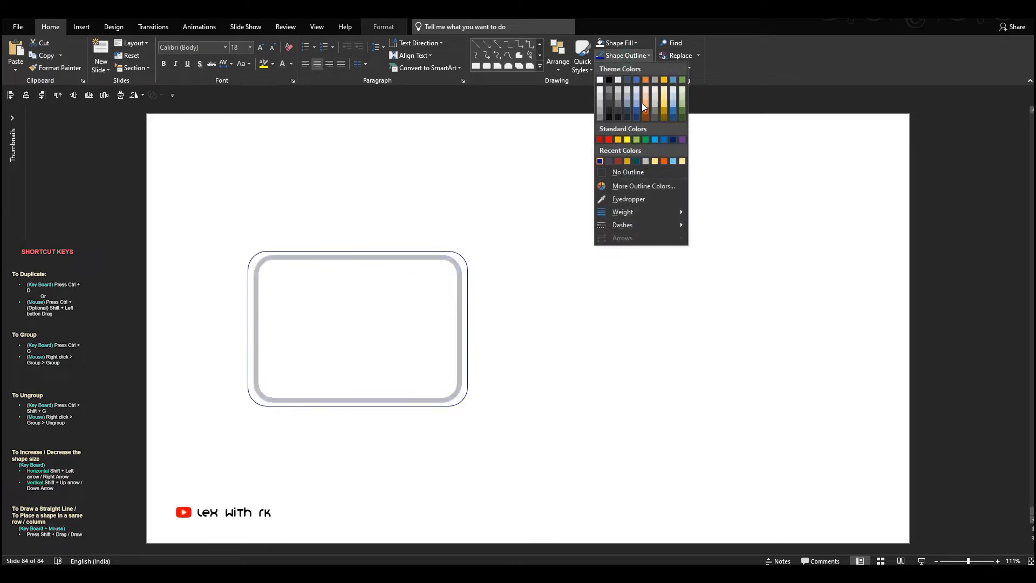
click(636, 54)
click(625, 68)
mouse_move(642, 117)
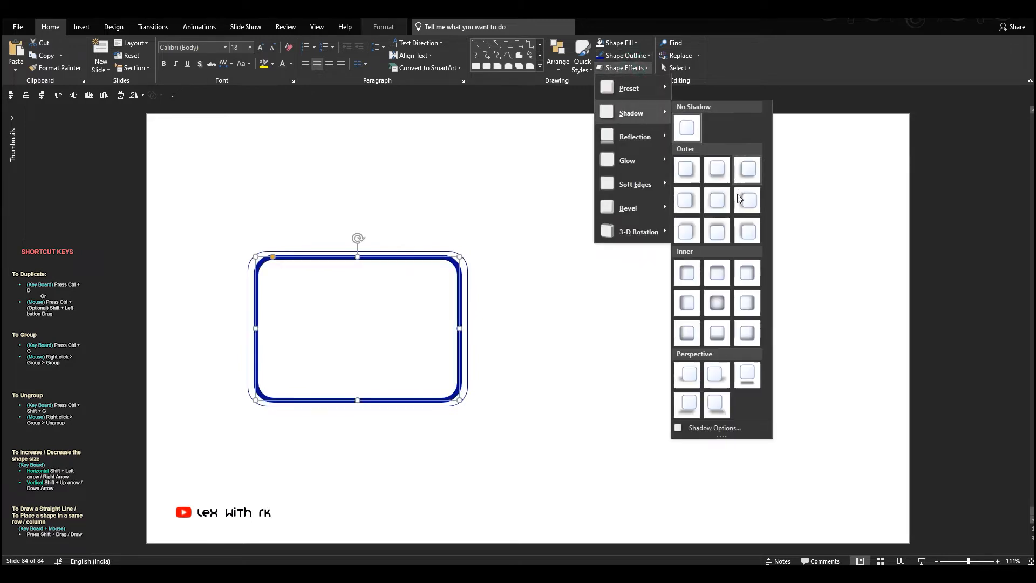
click(721, 208)
- Change the inner rectangle's shadow colour to the recently used dark blue
right_click(454, 274)
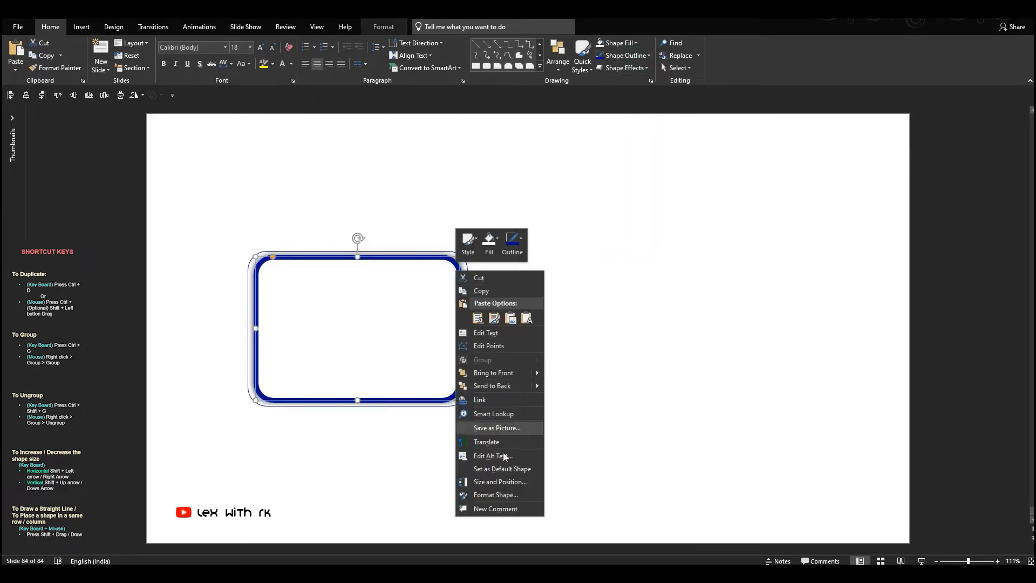
click(500, 494)
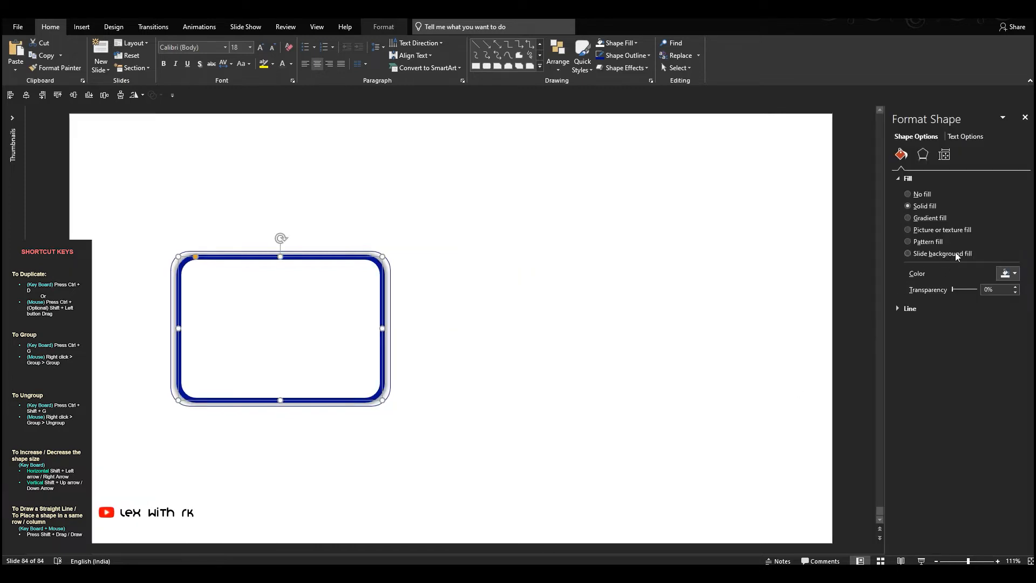
click(923, 154)
click(1010, 212)
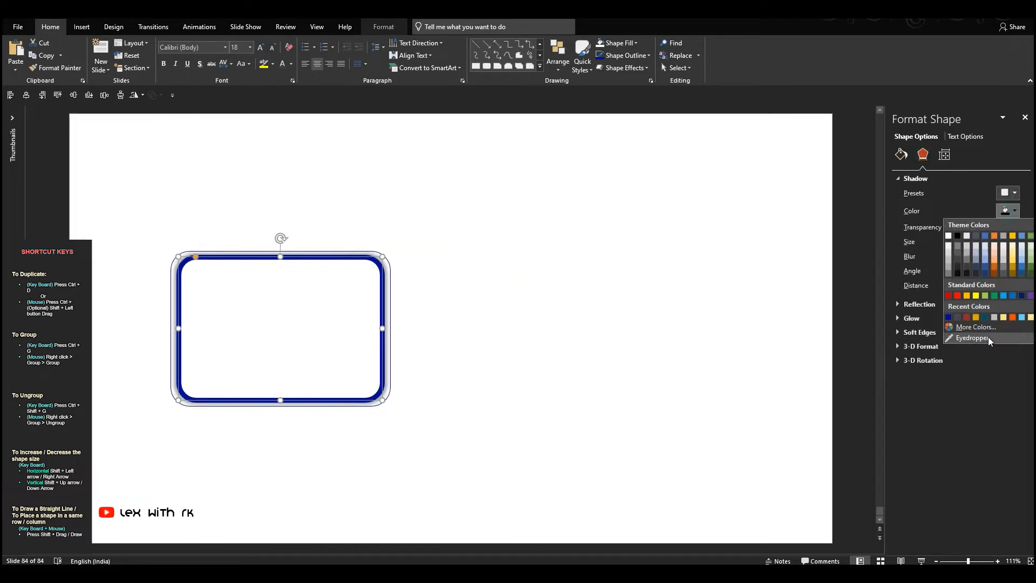
click(952, 319)
click(526, 339)
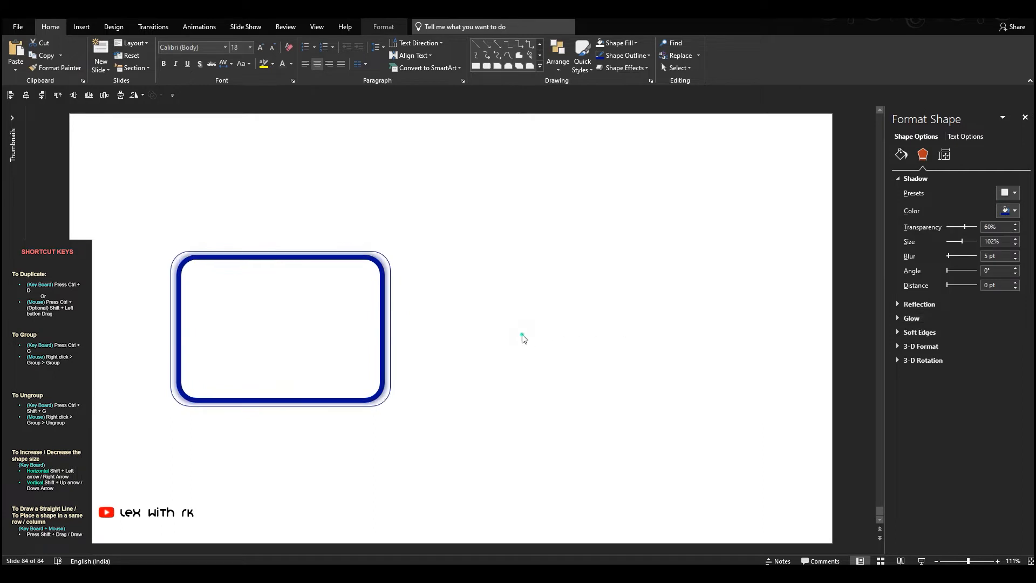
drag(527, 192, 103, 455)
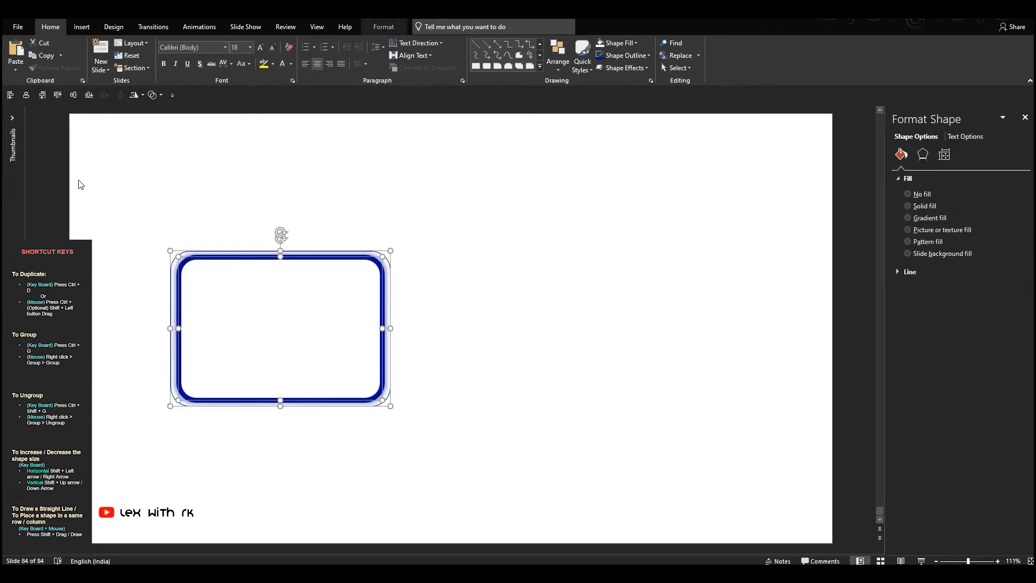
click(58, 190)
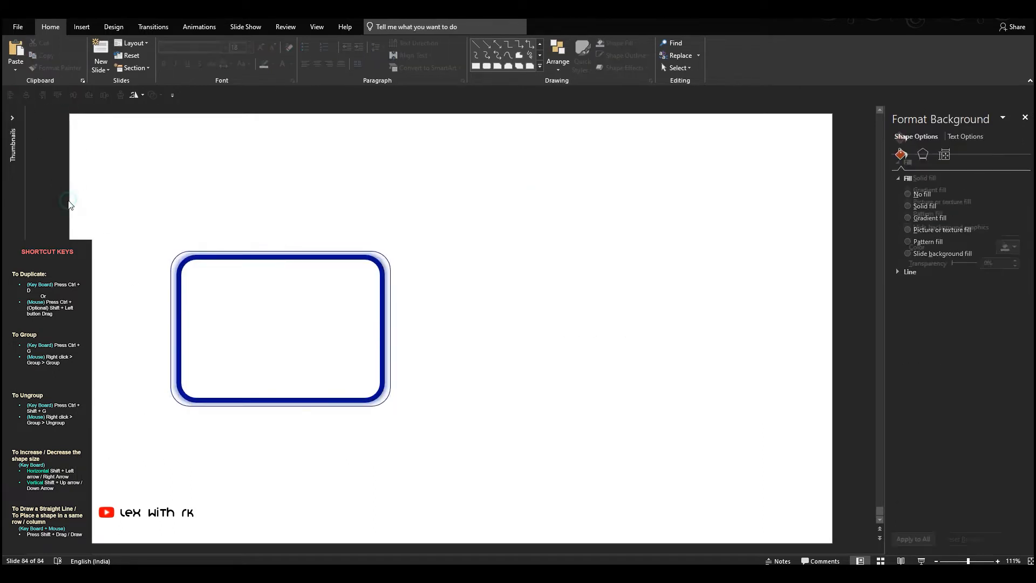
- Add a small rounded square and place it over the middle of the frame's upper edge
click(538, 67)
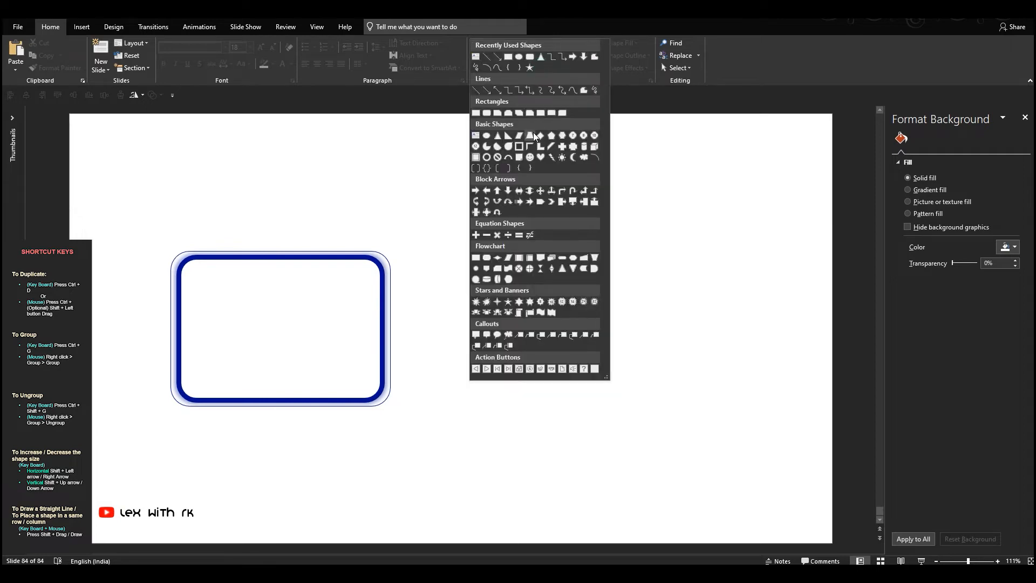
click(484, 116)
click(388, 193)
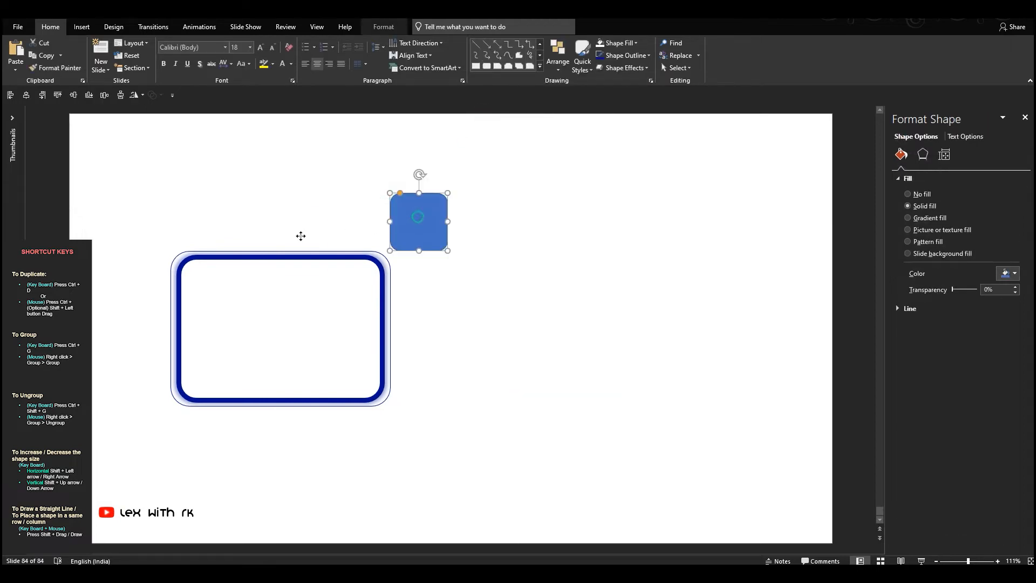
drag(417, 221, 293, 252)
- Copy the outer border's formatting onto the small rounded square and fill the square with white
click(344, 275)
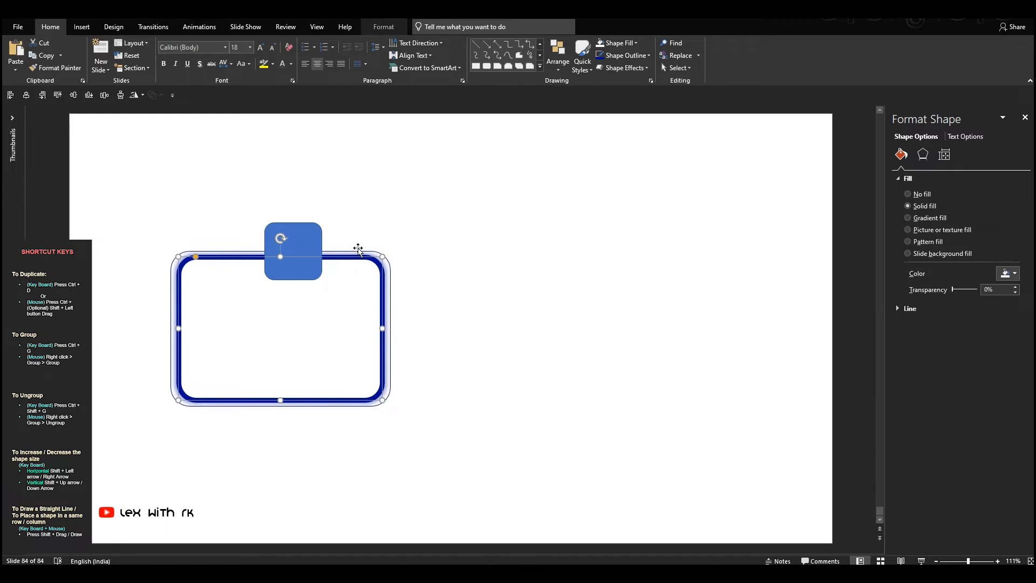
click(357, 249)
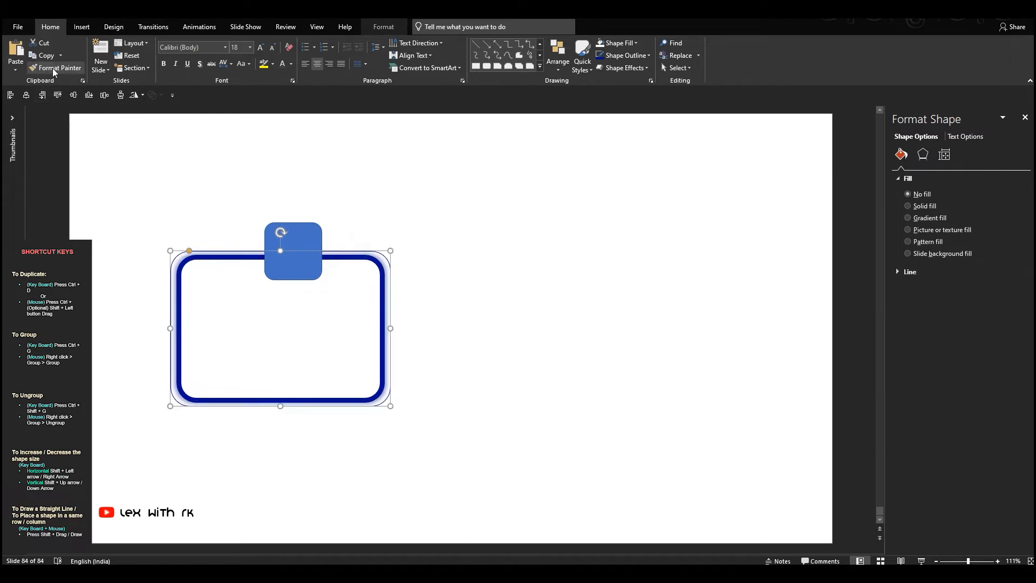
click(303, 245)
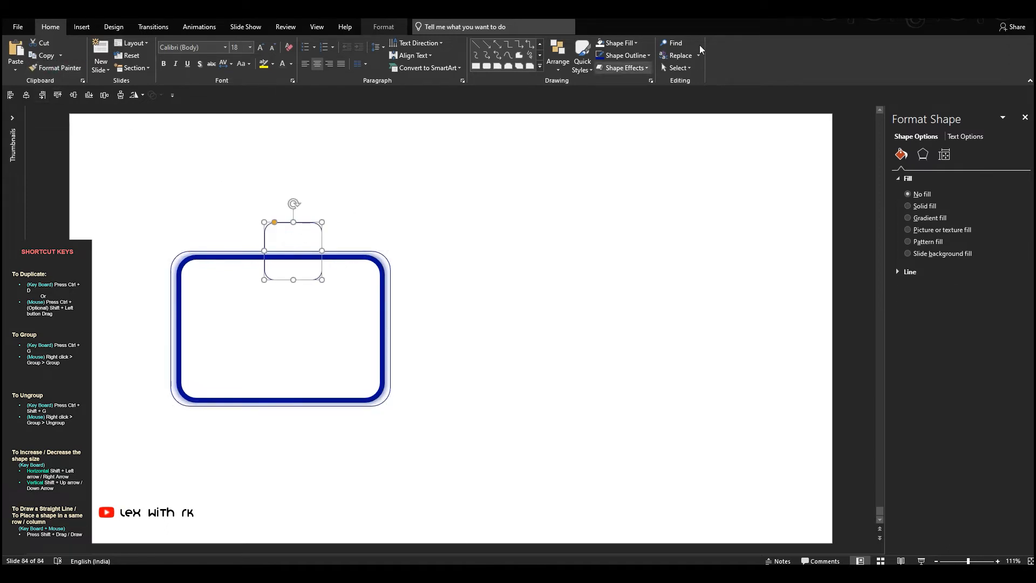
click(600, 43)
- Reshape the small rounded square into a wide, flat pill centred on the frame's upper edge
drag(318, 254, 390, 251)
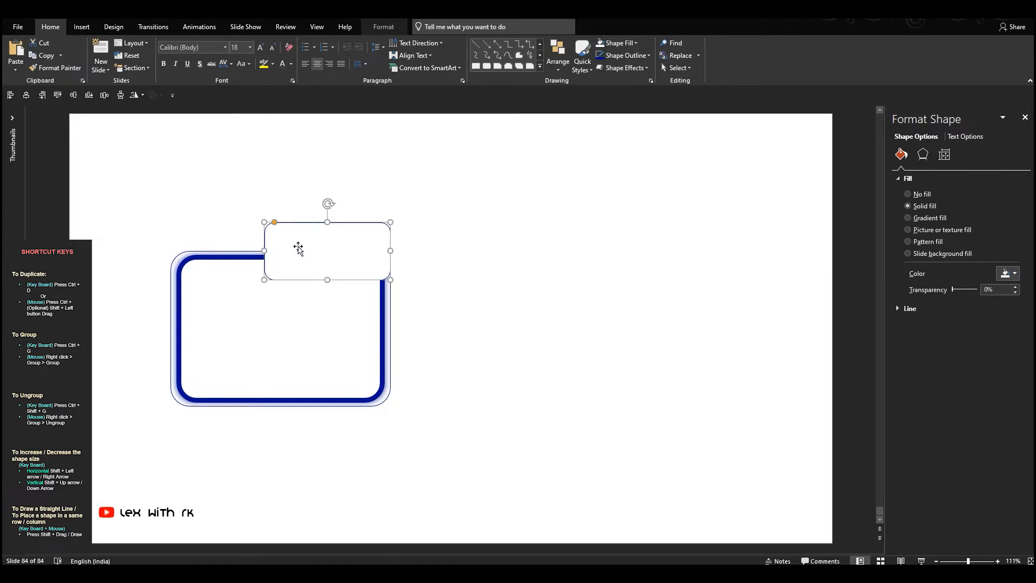
drag(263, 251, 280, 237)
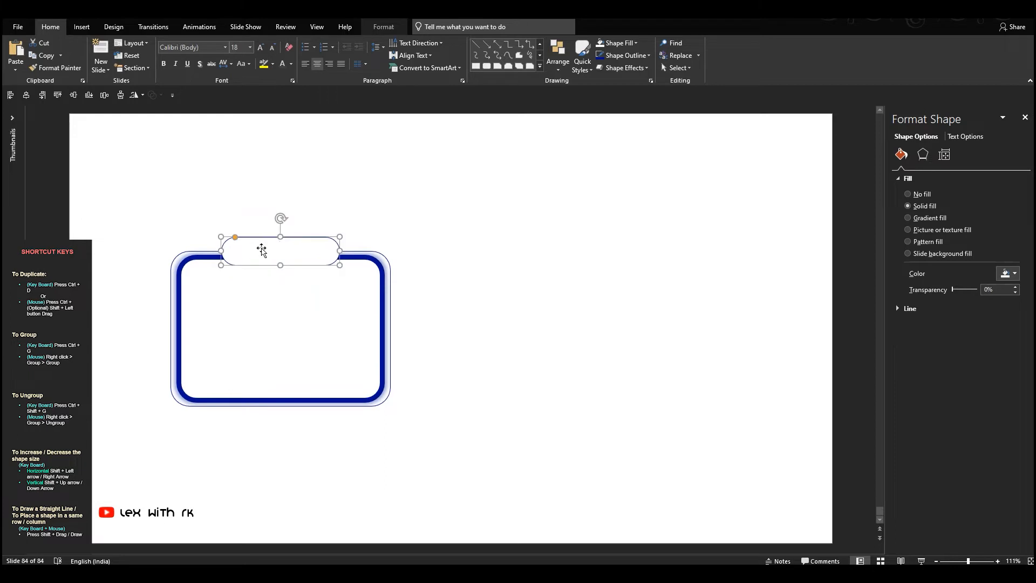
click(385, 233)
- Set the white pill's outline weight to 2¼ pt
click(300, 254)
click(624, 55)
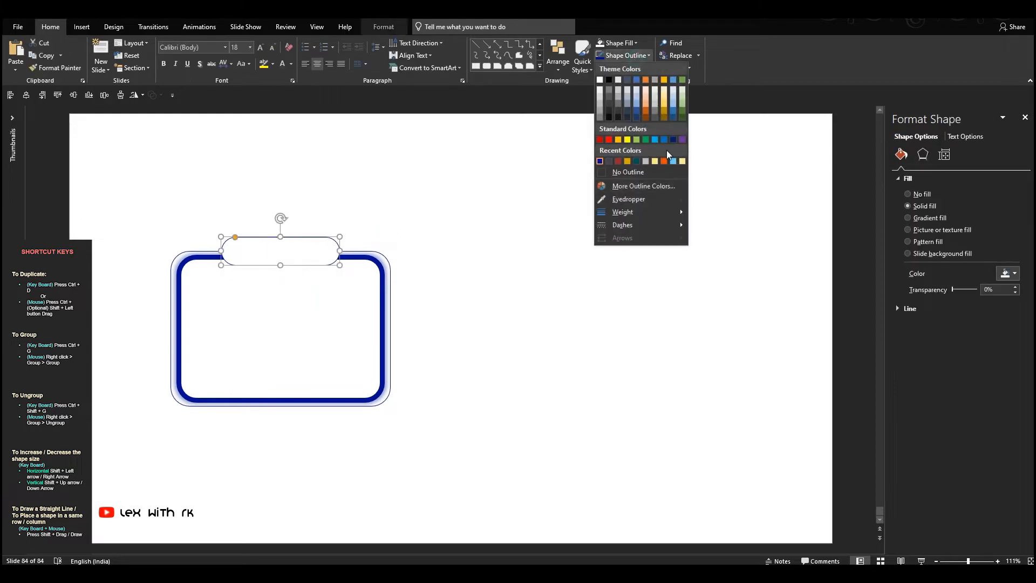
mouse_move(671, 212)
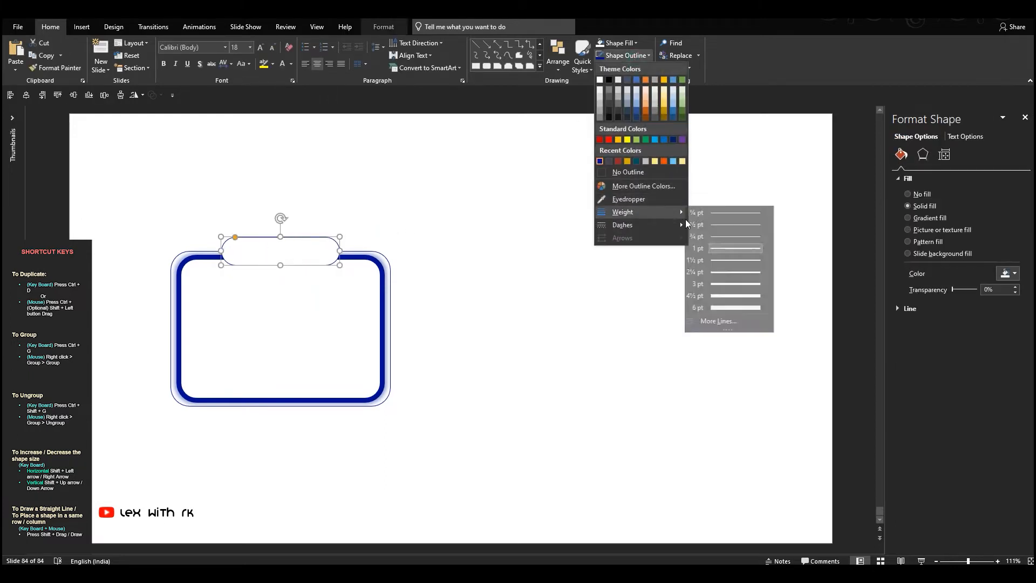
click(726, 272)
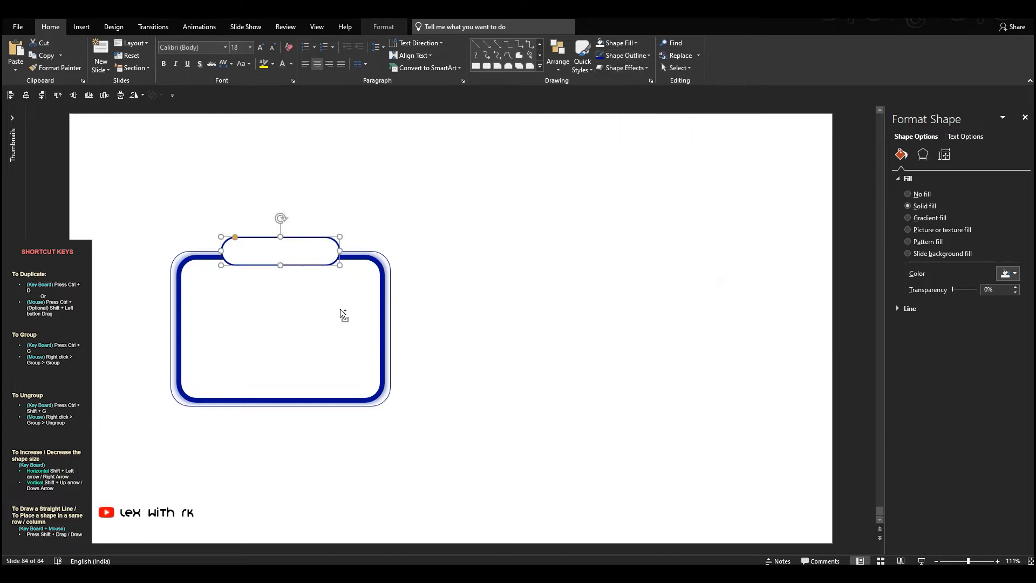
- Nudge the white pill slightly down so it sits evenly over the frame's thick upper border
scroll(343, 314, up, 4)
key(Escape)
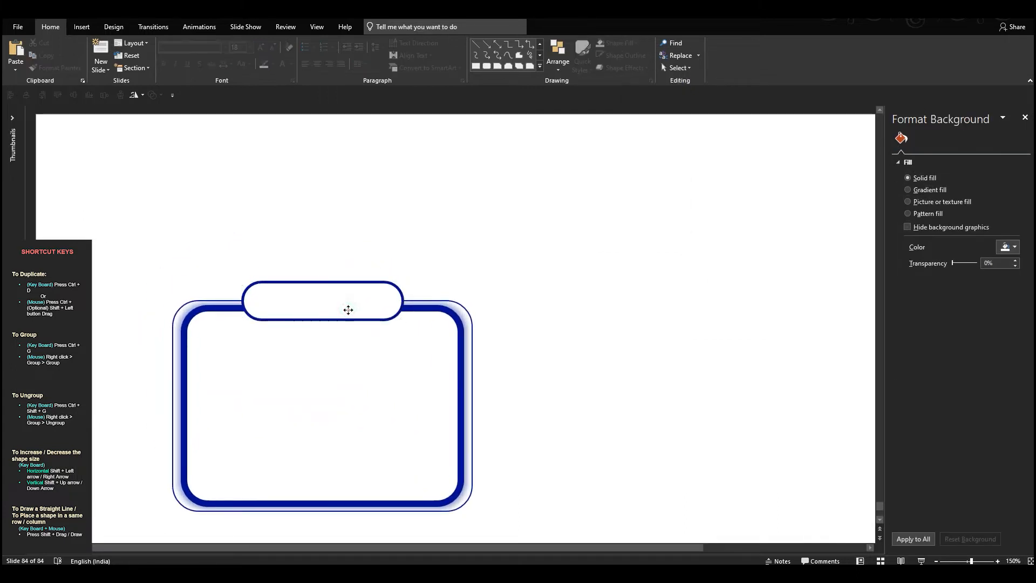
click(348, 311)
key(Down)
key(Down)
key(Down)
key(Down)
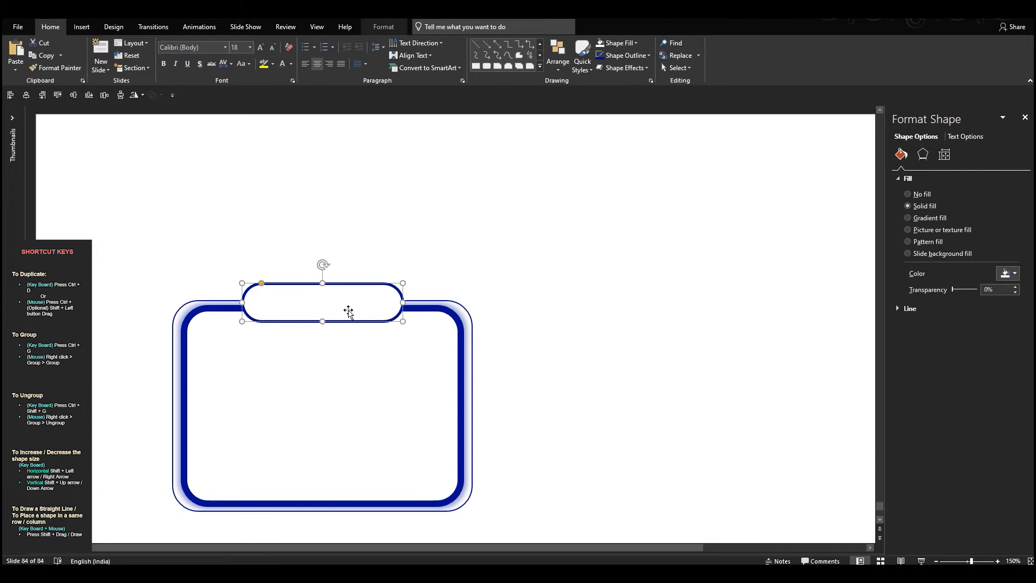
key(Down)
key(Down)
key(Down)
key(Down)
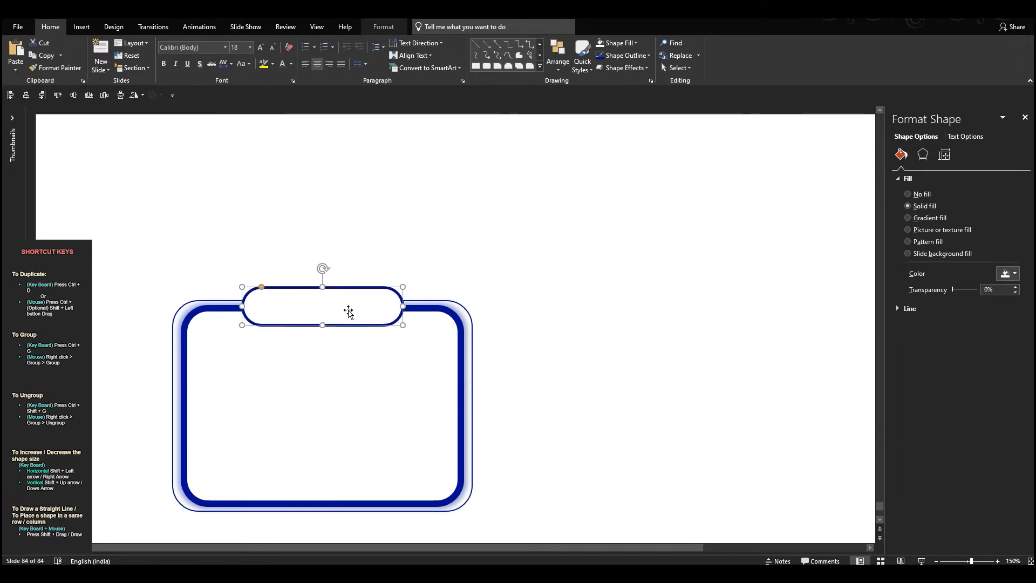
key(Escape)
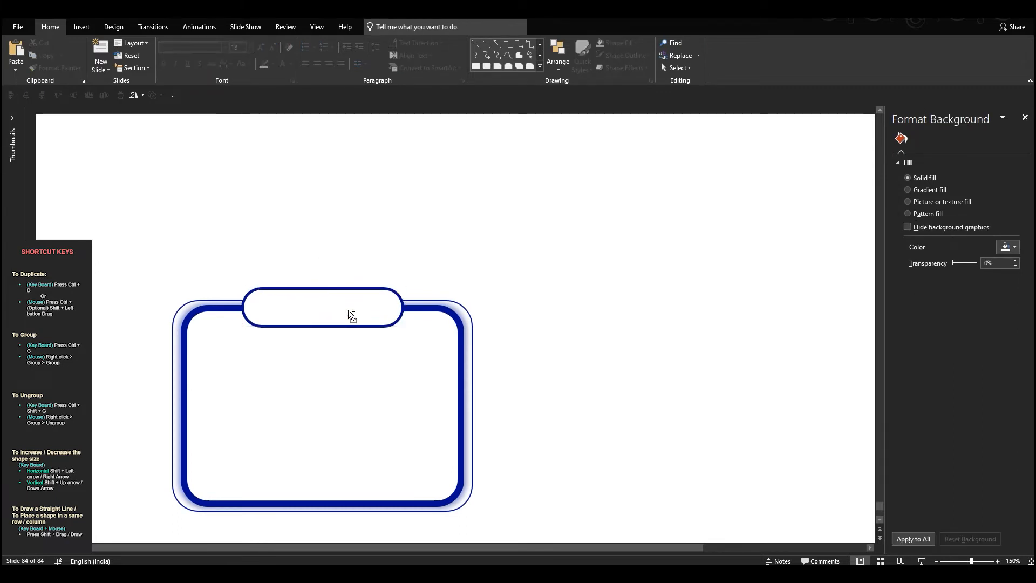
scroll(348, 310, down, 2)
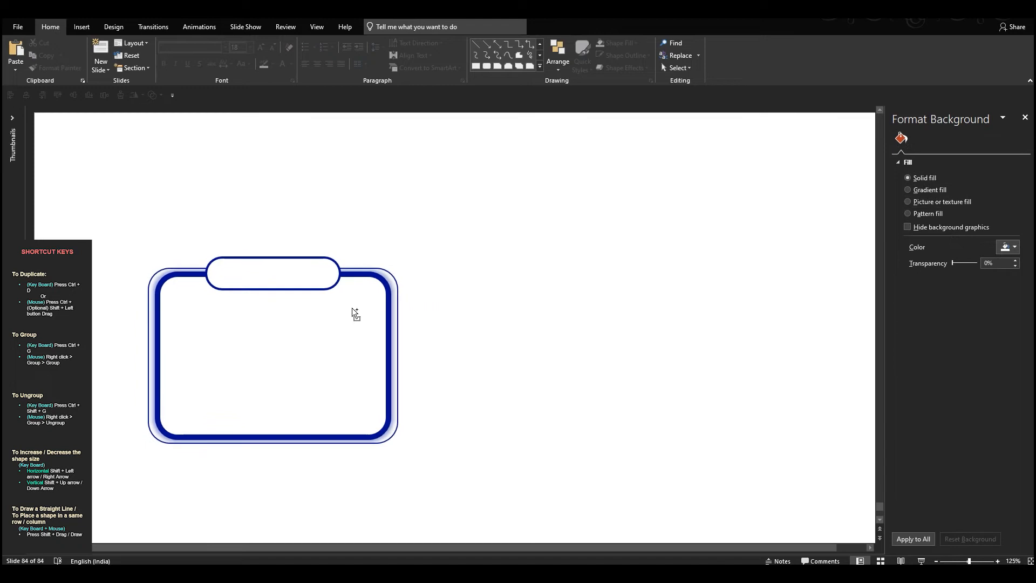
- Insert a text box reading "STEP 01" in the empty area above and beside the frame
click(82, 26)
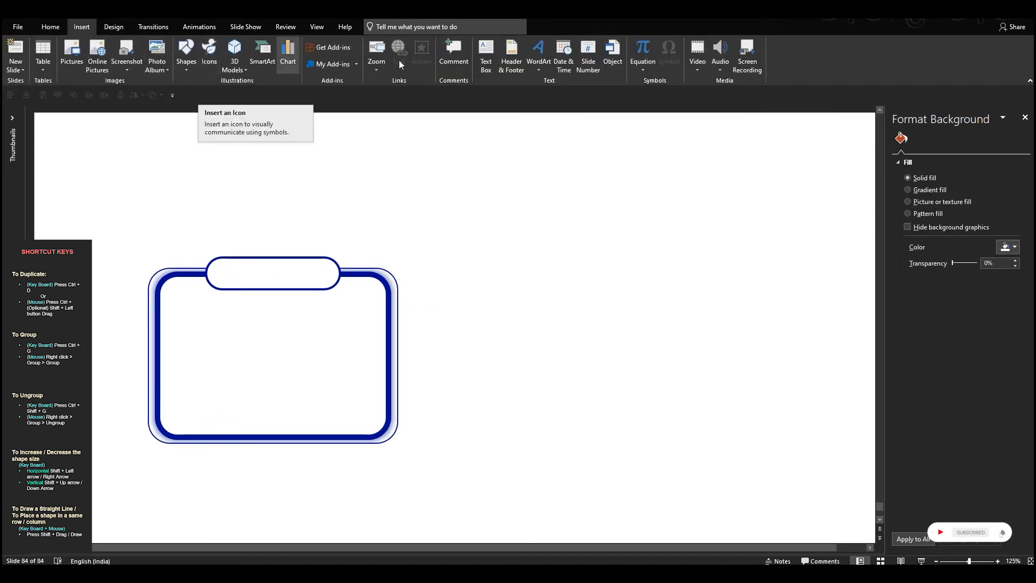
click(485, 54)
click(474, 214)
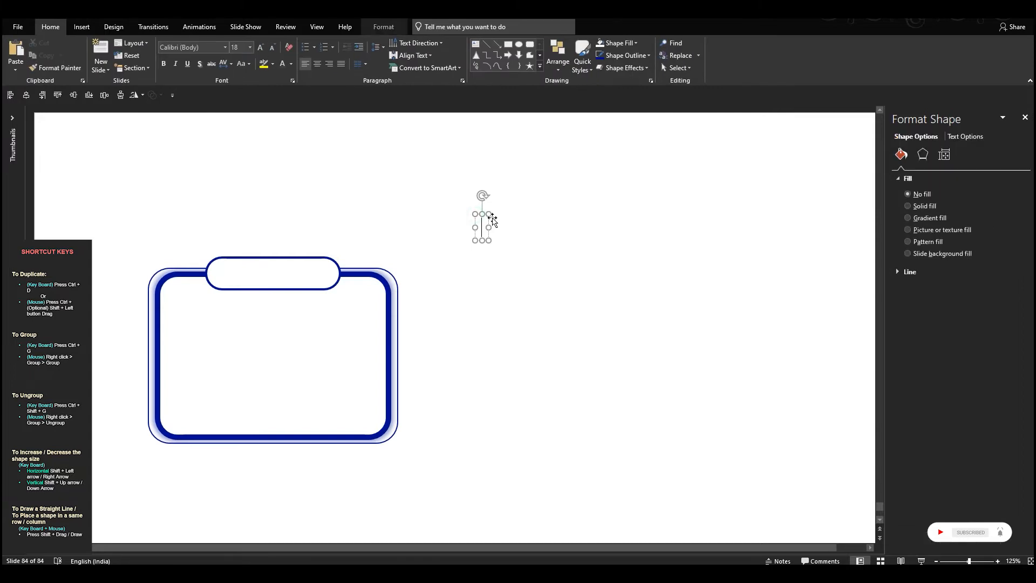
text(STEP 011)
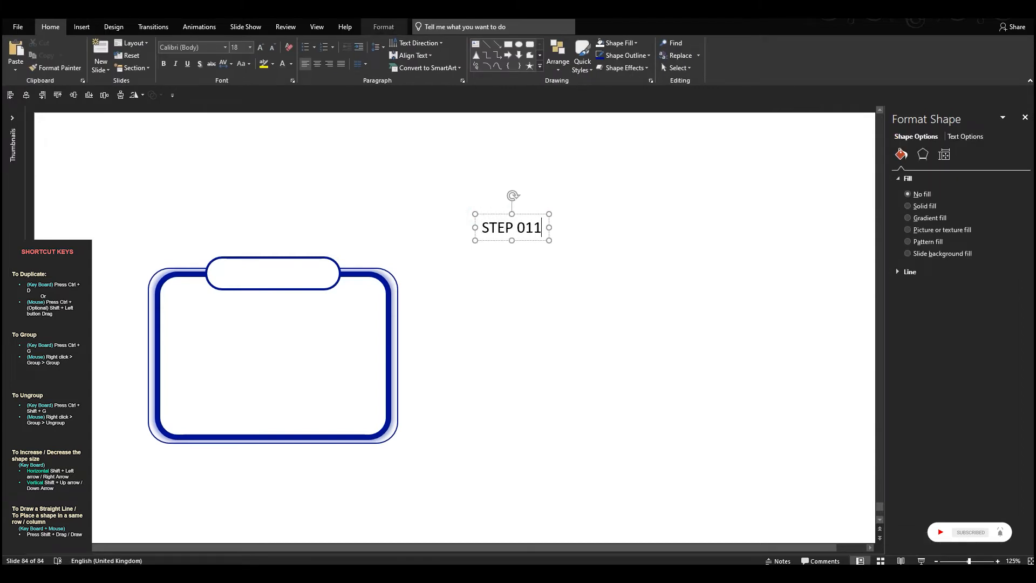
key(ctrl+a)
key(ctrl+z)
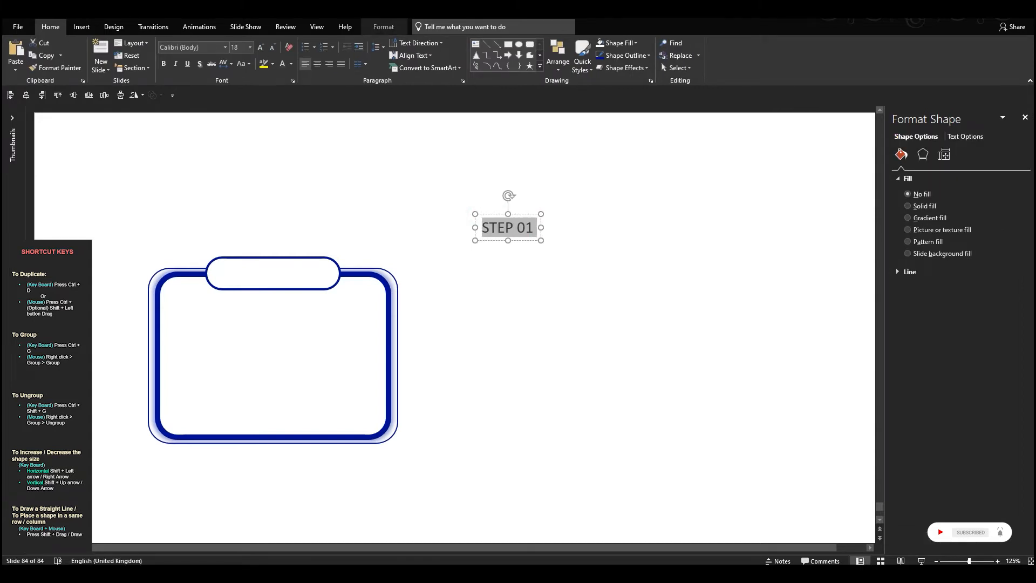
- Make the STEP 01 text bold, centred and dark blue, and place it inside the white pill
key(ctrl+b)
click(317, 64)
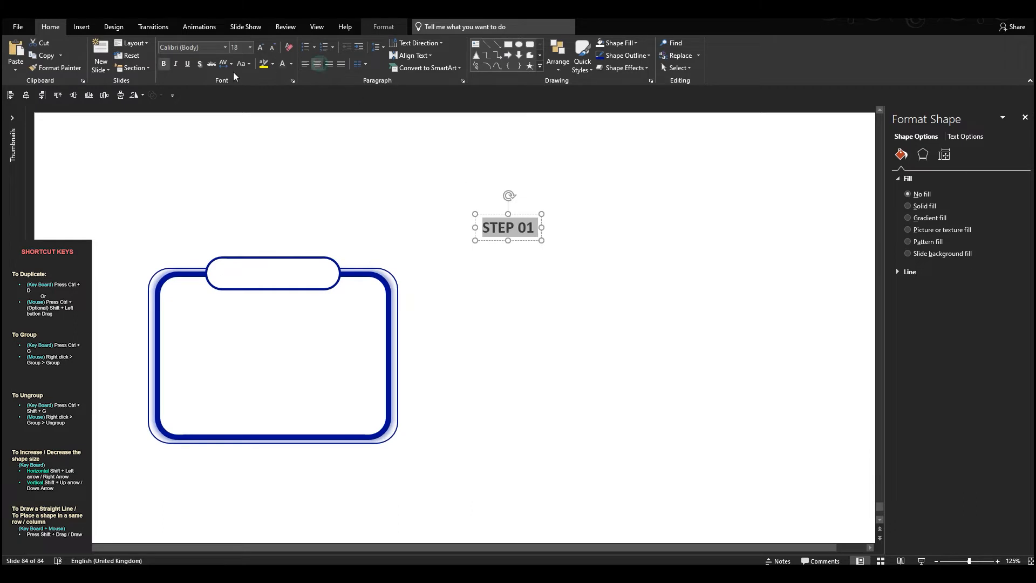
click(291, 65)
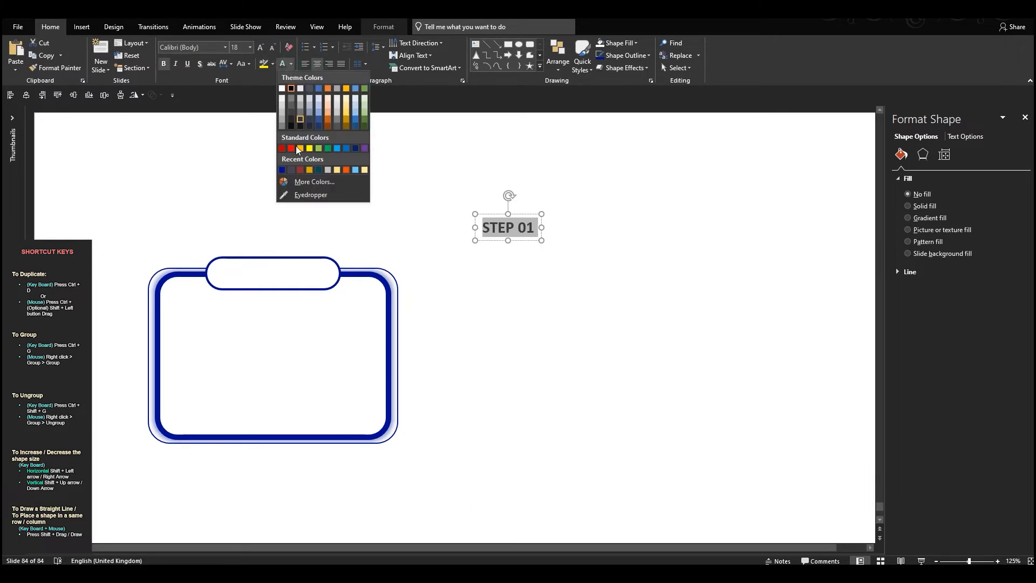
click(281, 172)
drag(521, 243, 286, 284)
click(410, 214)
scroll(438, 226, down, 2)
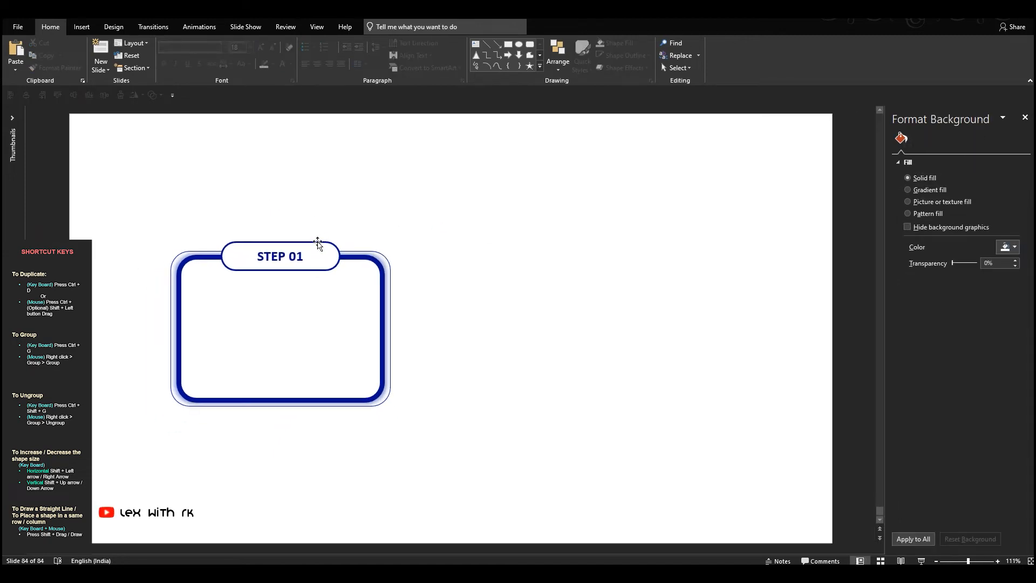
- Insert a text box in the empty area beside the card and fill it with placeholder text using =lorem()
click(83, 28)
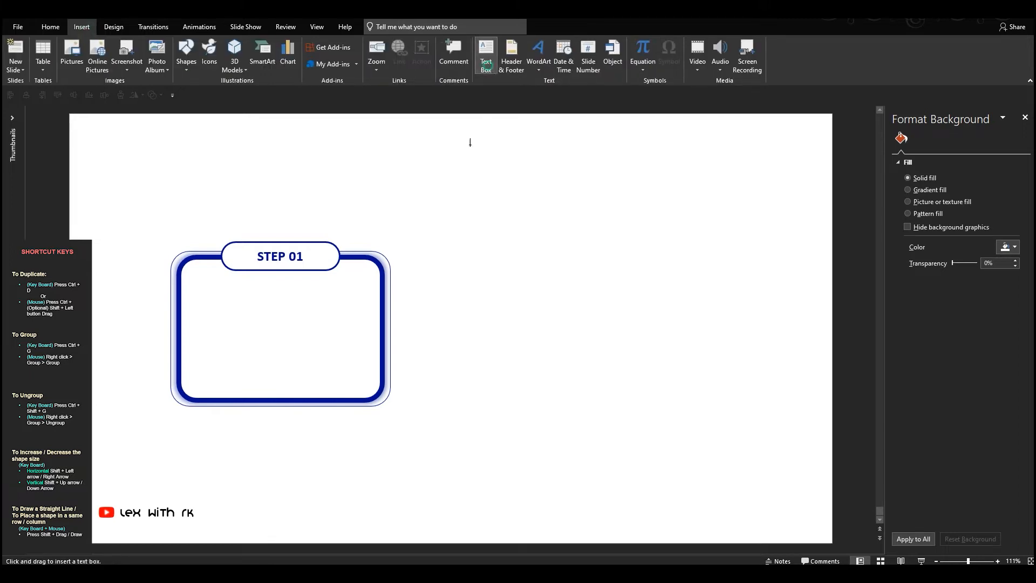
click(450, 206)
text(=lorem())
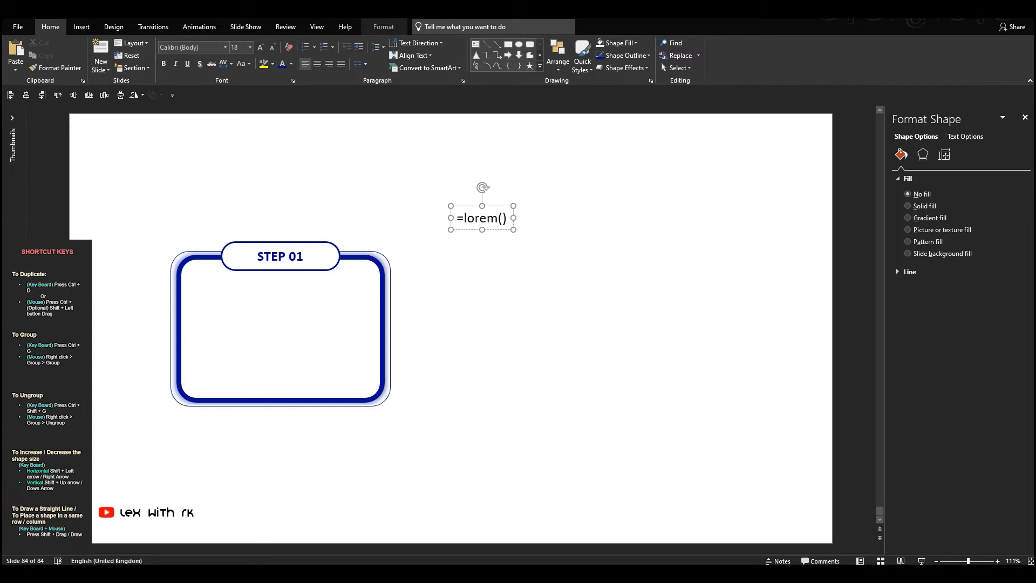
key(Return)
- Reduce the font size of all the placeholder text to 8
key(ctrl+a)
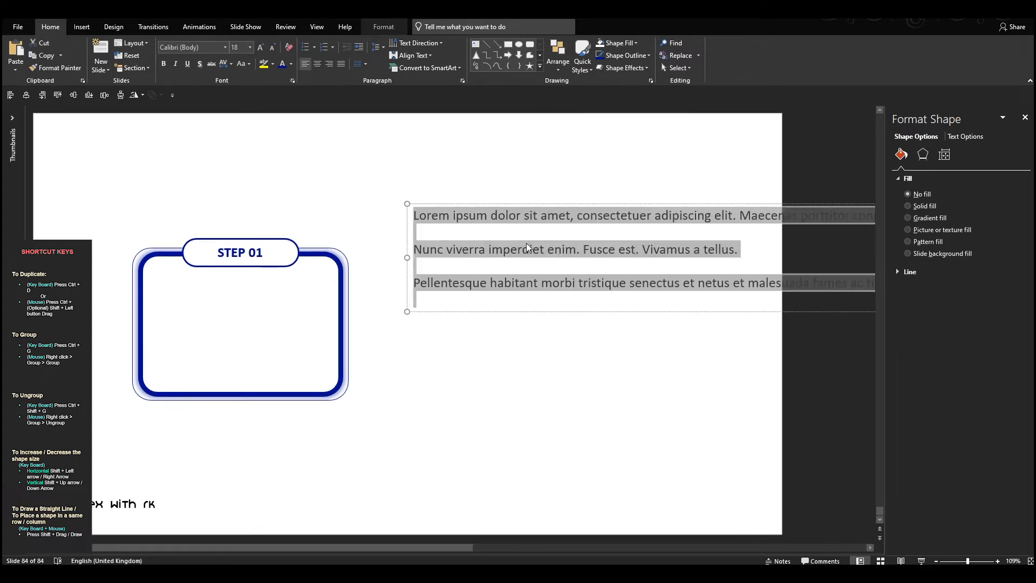
click(272, 48)
click(272, 48)
click(272, 48)
click(271, 48)
click(272, 47)
click(272, 47)
click(272, 48)
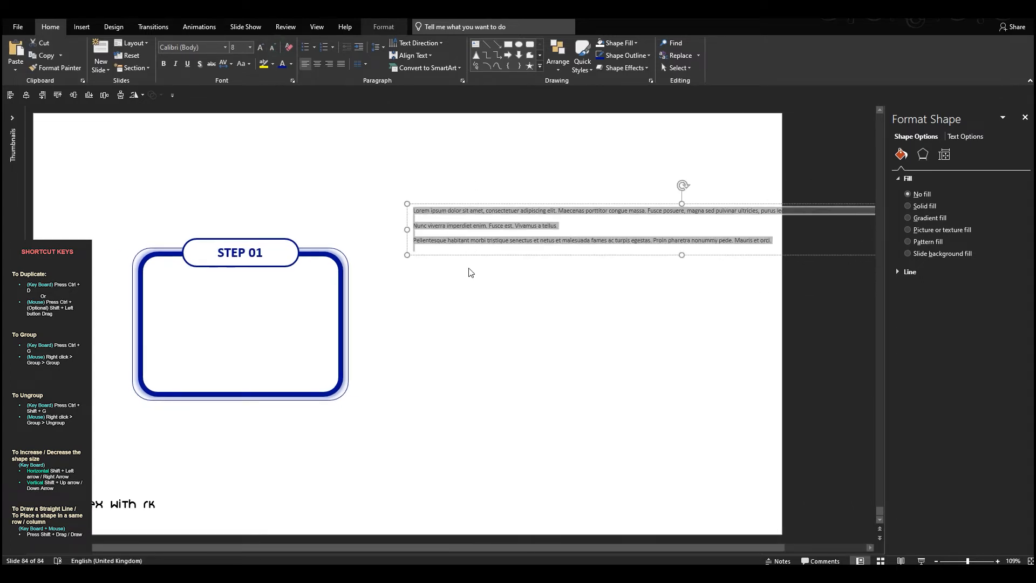
- Move the placeholder text box onto the card and resize it to the frame's inner width
drag(467, 261, 451, 351)
drag(407, 326, 143, 341)
scroll(432, 386, down, 1)
drag(863, 328, 300, 322)
scroll(302, 322, up, 2)
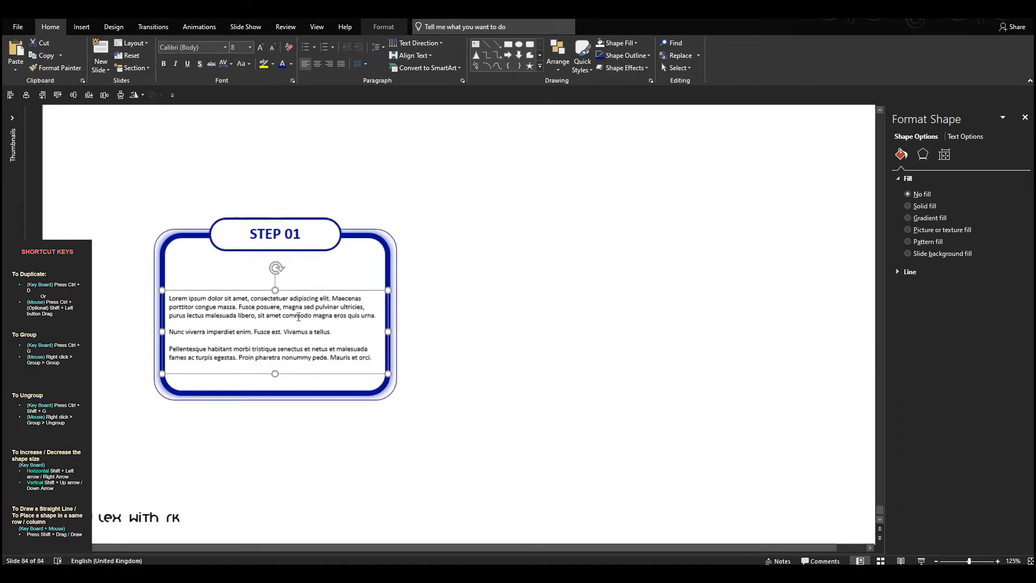
- Centre the placeholder text and fit its box inside the frame, just below the STEP 01 pill
click(317, 64)
drag(154, 327, 168, 328)
drag(197, 287, 200, 250)
click(550, 275)
- Group all parts of the card and duplicate it twice to form a row of three cards
drag(458, 173, 51, 425)
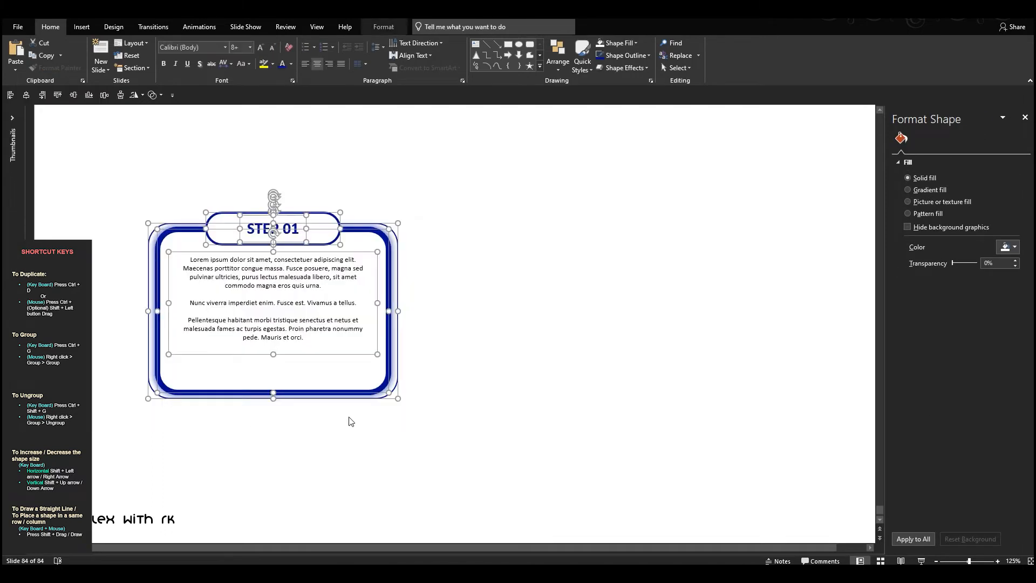
scroll(350, 421, down, 2)
drag(326, 258, 729, 275)
- Move the first card left to near the slide's left edge
click(348, 259)
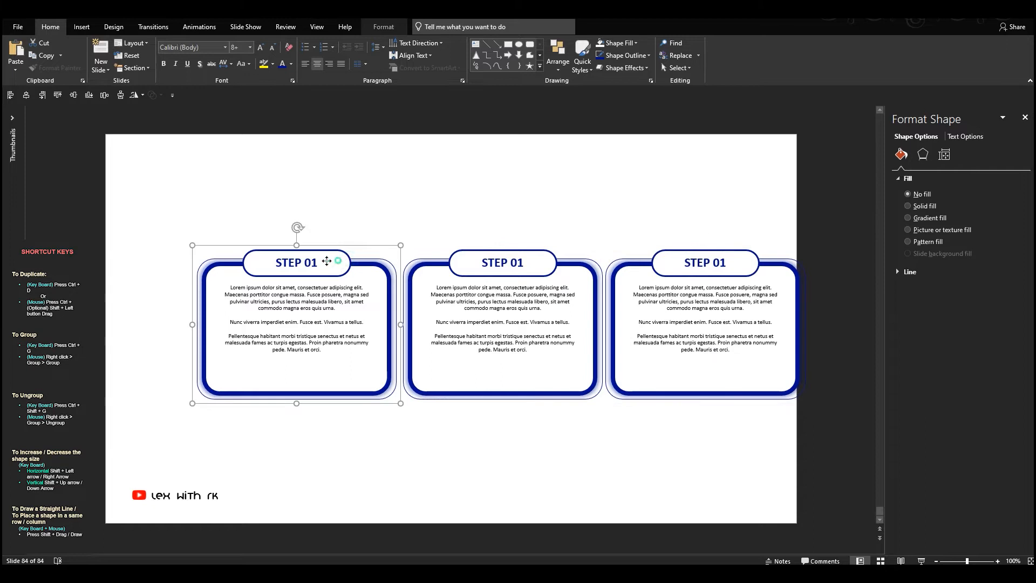
key(Left)
key(Left)
key(Left)
key(Left)
key(Left)
key(Left)
key(Left)
key(Left)
key(Left)
key(Left)
key(Left)
key(Left)
key(Left)
key(Left)
key(Left)
- Move the third card slightly left so it sits fully within the slide's right edge
shift+click(462, 262)
shift+click(650, 260)
click(648, 260)
click(670, 262)
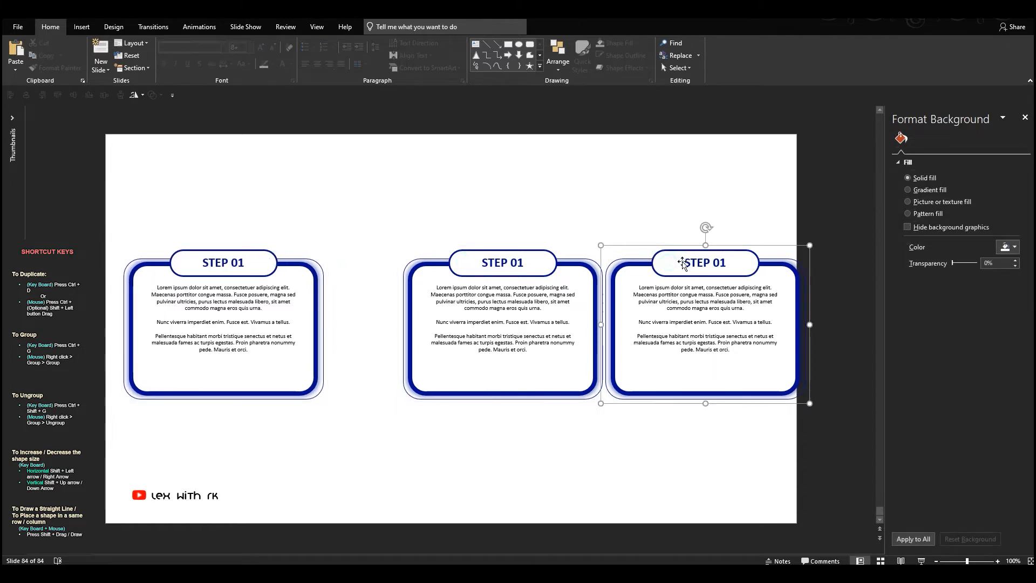
drag(682, 262, 664, 262)
- Distribute the three cards horizontally with equal spacing
shift+click(488, 278)
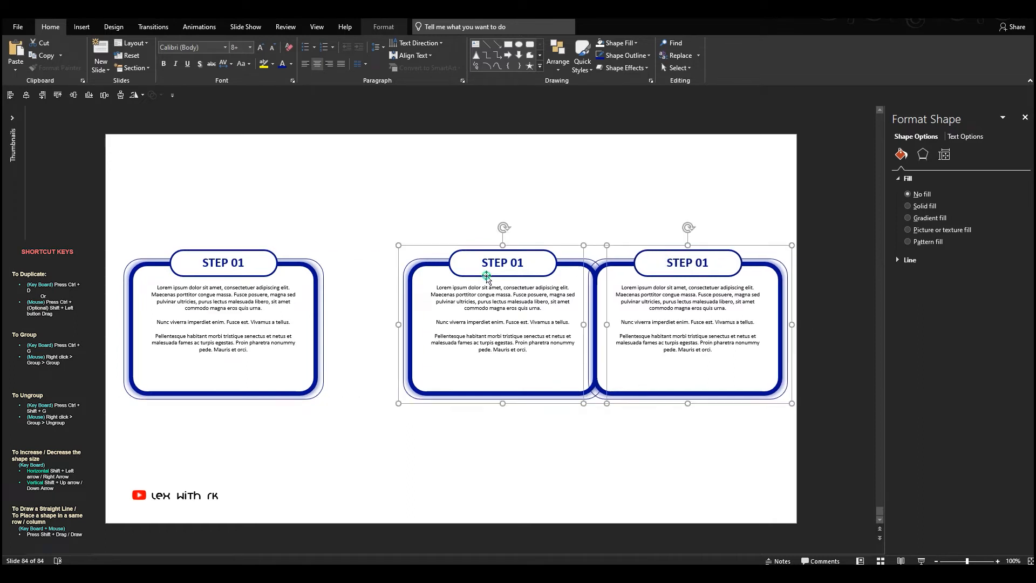
shift+click(302, 276)
click(383, 27)
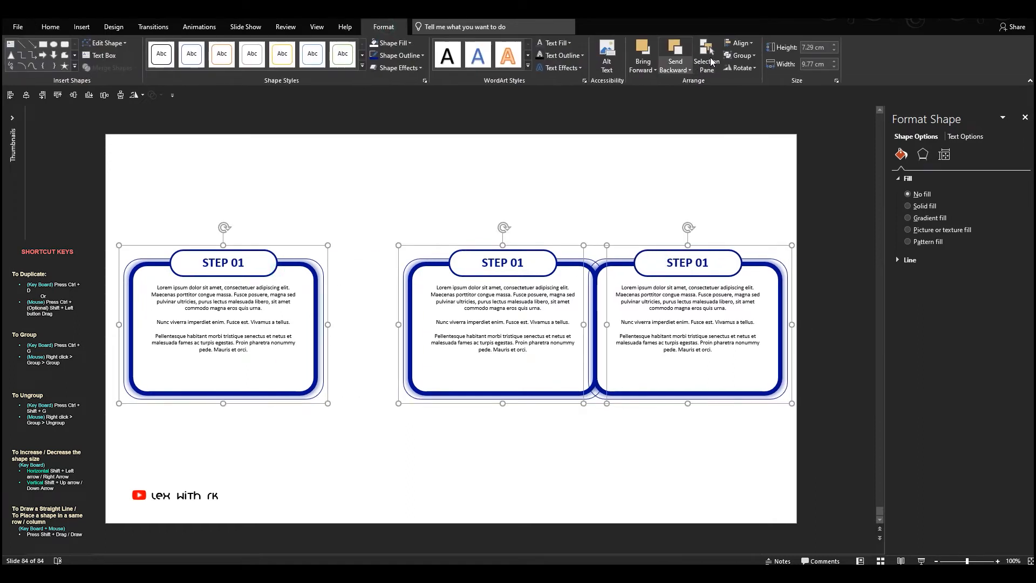
click(740, 43)
click(756, 136)
click(663, 192)
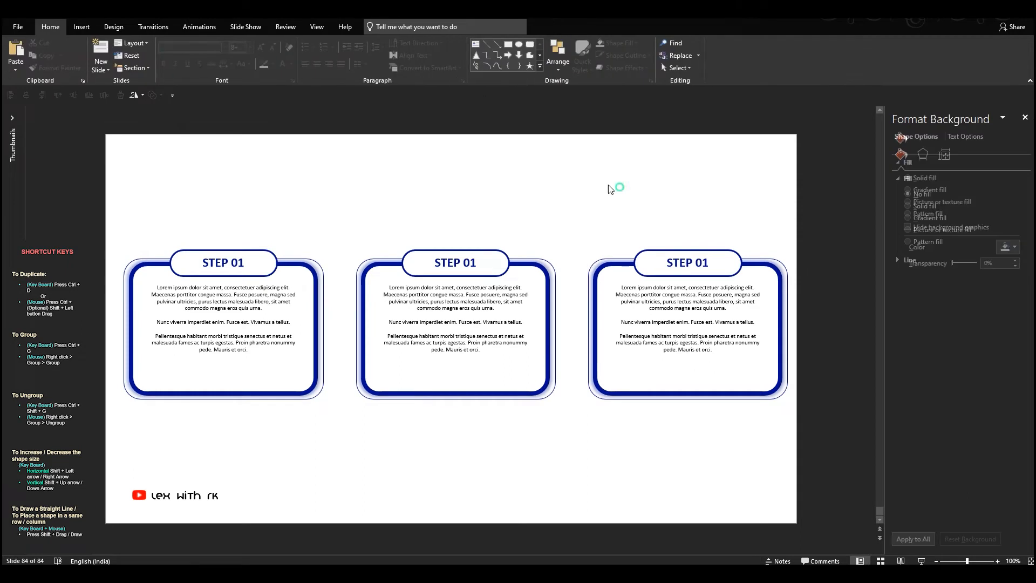
- Draw a straight line joining the first and second cards and copy the first card's outline formatting onto it
click(487, 43)
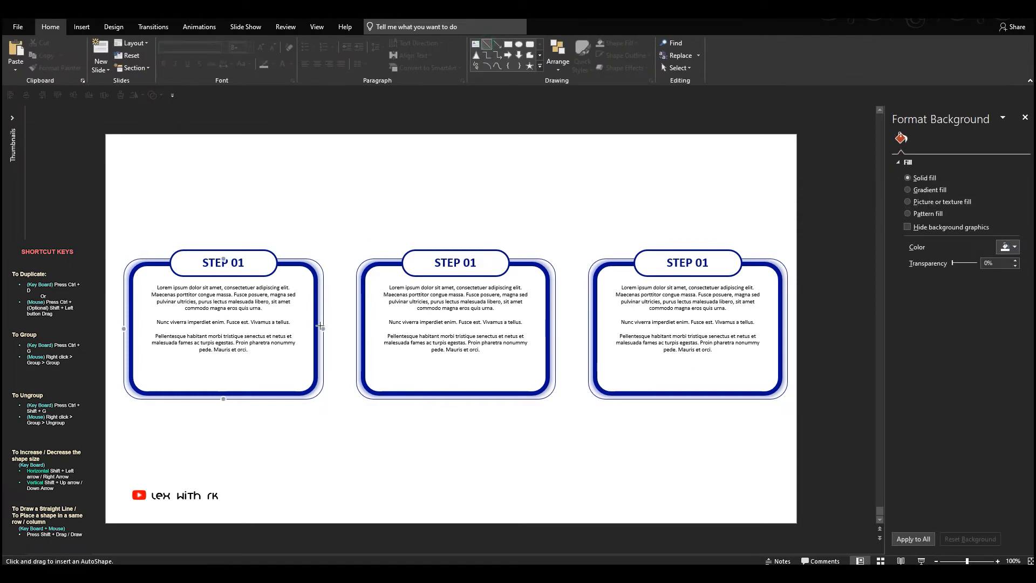
drag(355, 329, 356, 328)
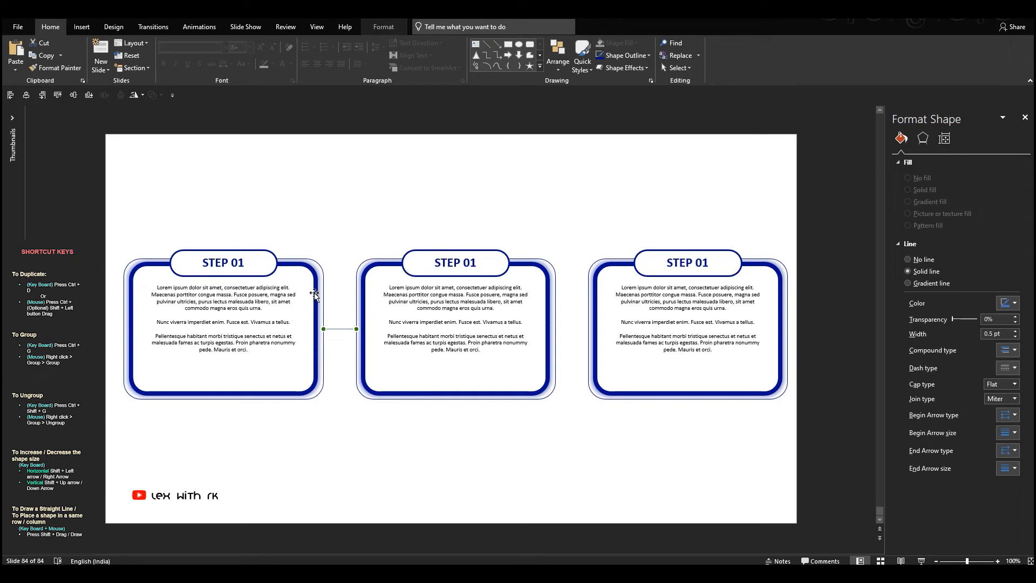
click(314, 294)
click(45, 68)
click(338, 329)
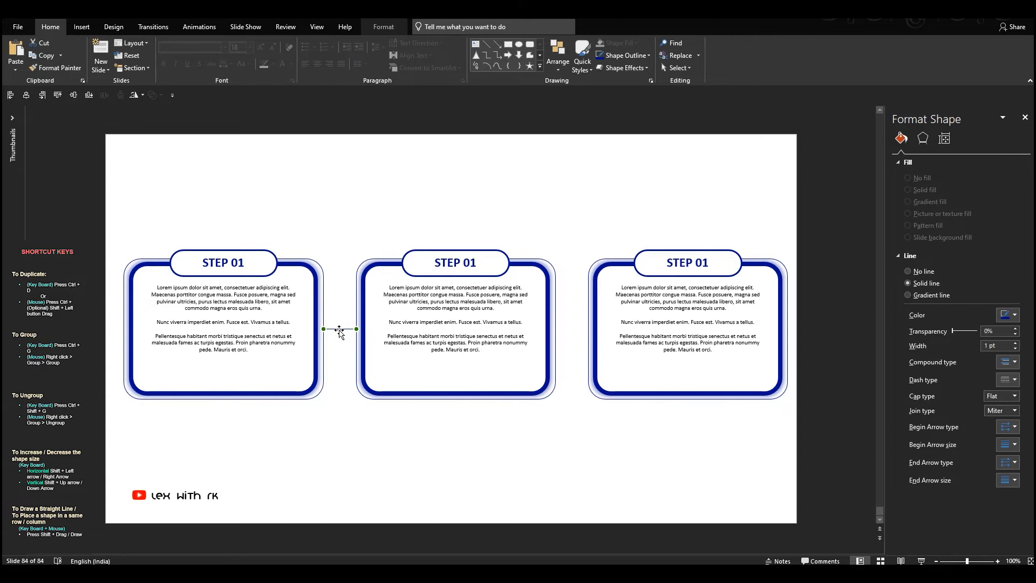
- Duplicate the connecting line into the gap between the second and third cards
ctrl+scroll(341, 334, up, 2)
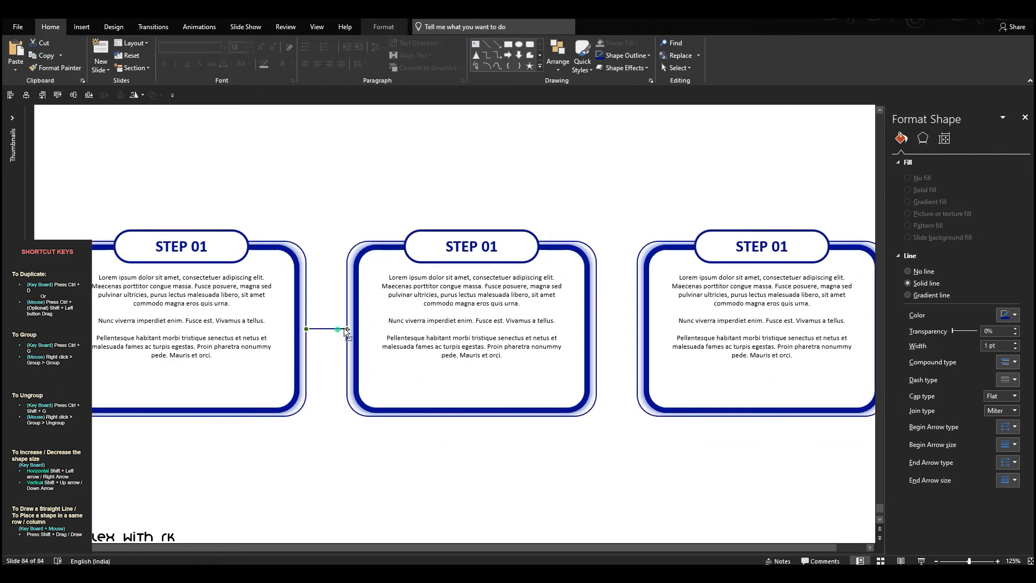
click(620, 294)
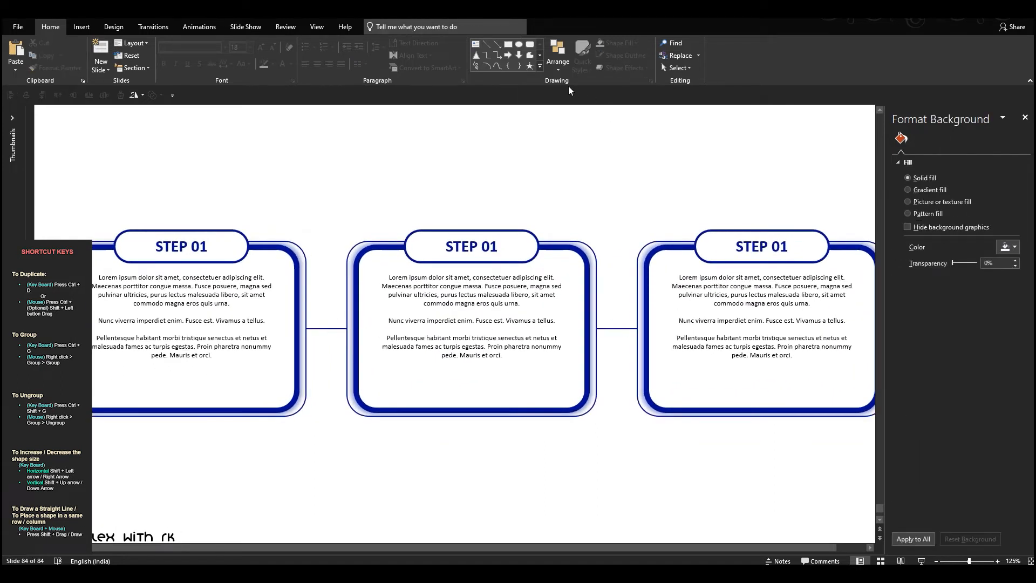
- Draw a circle in the empty area above the cards and shift it over the first connecting line
click(540, 65)
click(518, 57)
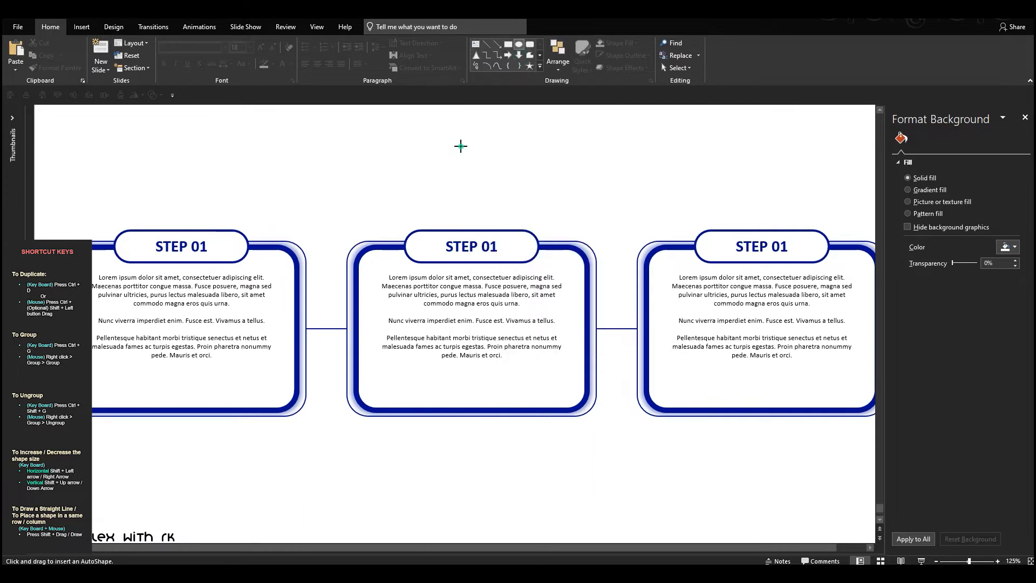
drag(462, 149, 525, 214)
drag(488, 167, 353, 167)
- Copy the connecting line's formatting onto the circle and fill the circle with white
click(325, 328)
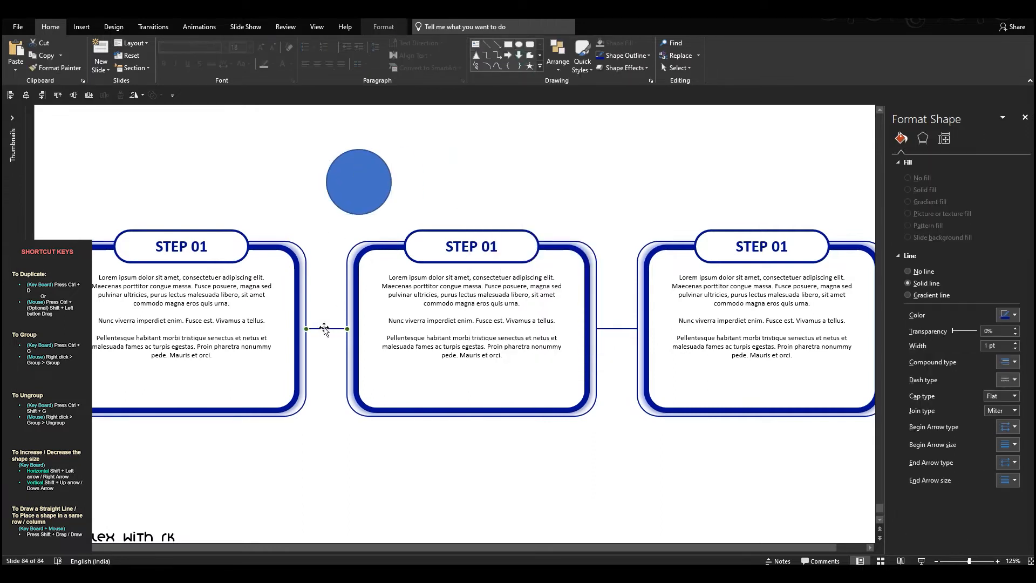
click(357, 180)
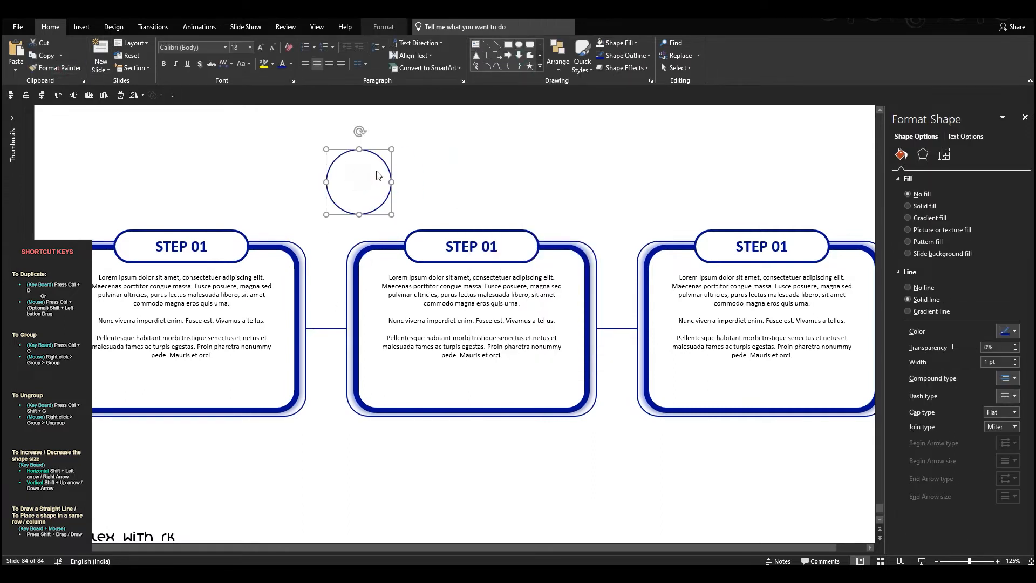
click(612, 44)
click(605, 107)
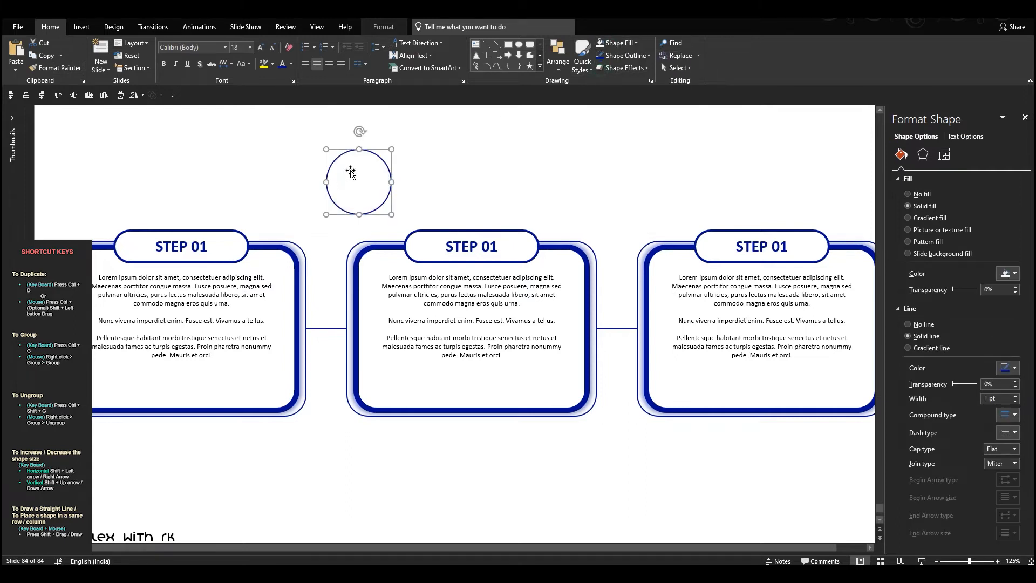
- Shrink the circle to a small dot and place copies on both ends of the first connecting line
drag(350, 173, 293, 319)
scroll(294, 319, up, 5)
drag(416, 335, 437, 329)
drag(565, 220, 591, 325)
scroll(590, 325, down, 10)
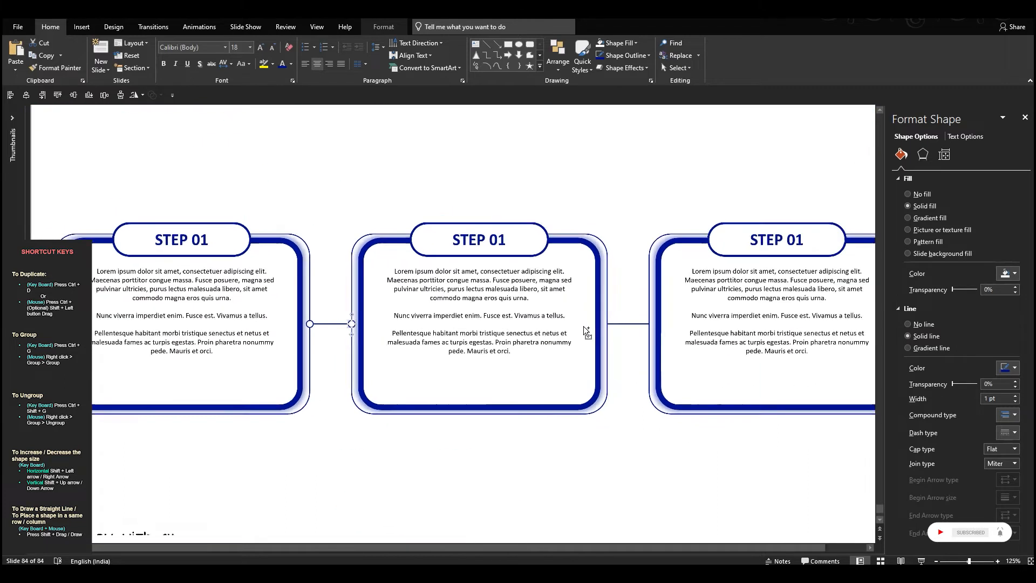
- Change the outlines of the second card's inner frame, outer frame and title pill to orange
click(370, 261)
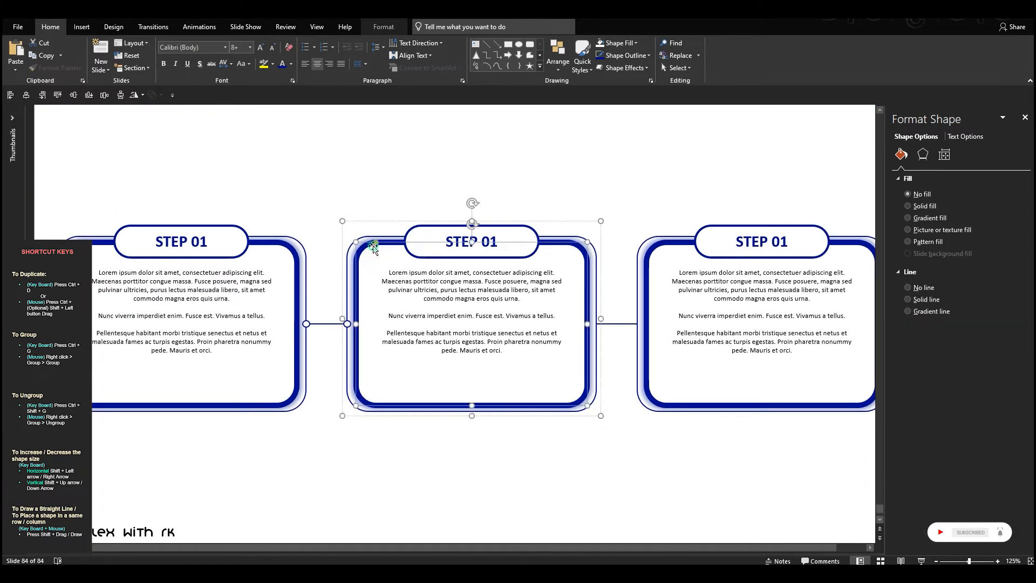
click(624, 55)
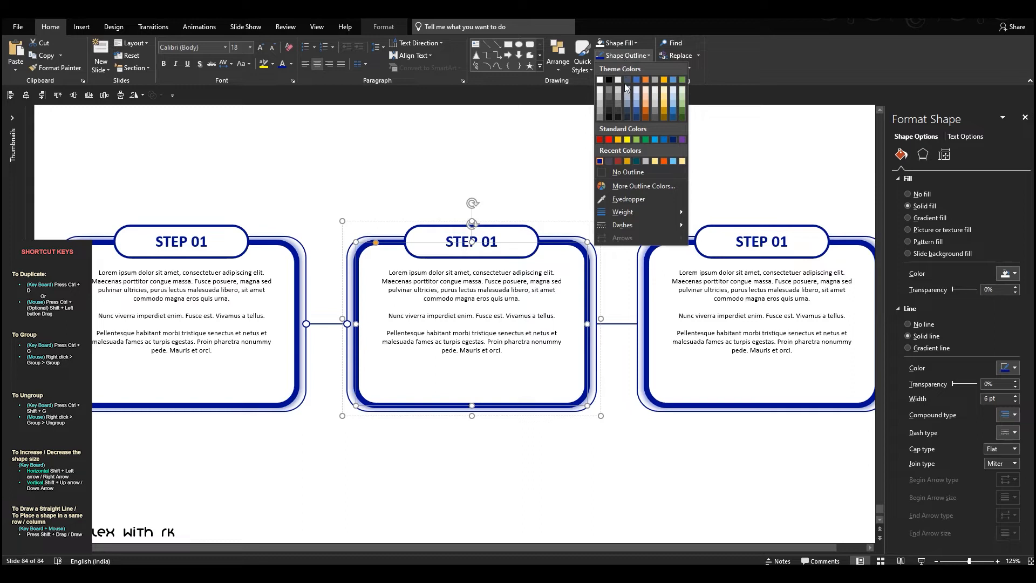
click(665, 161)
click(596, 256)
click(599, 55)
click(523, 230)
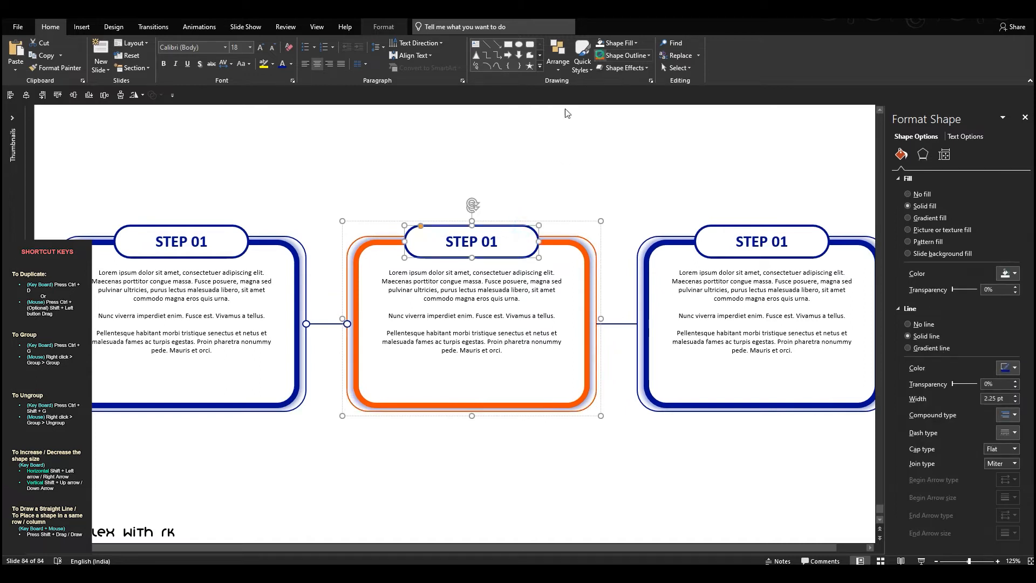
- Change the second card's title to STEP 02
click(497, 242)
key(BackSpace)
text(2)
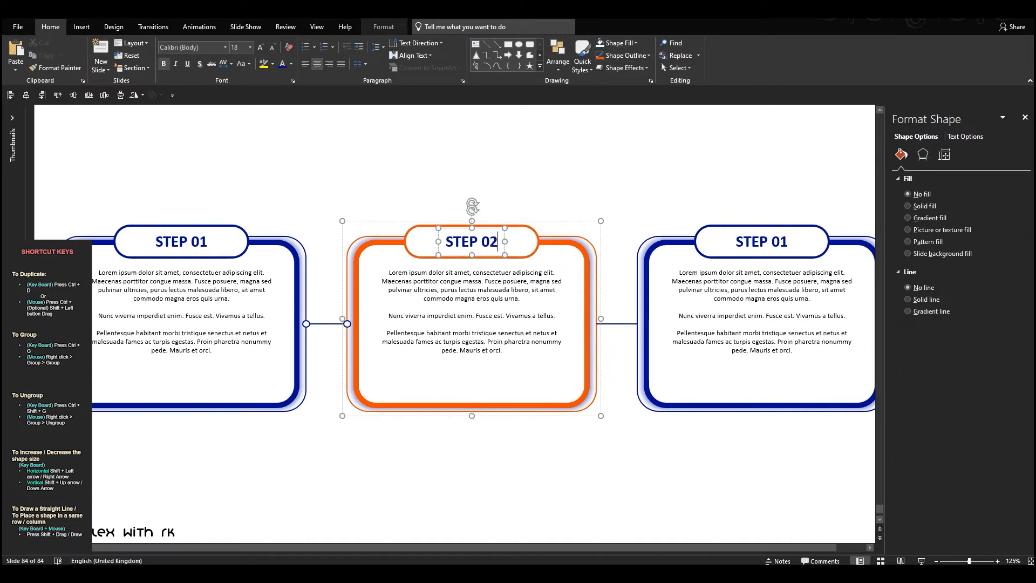